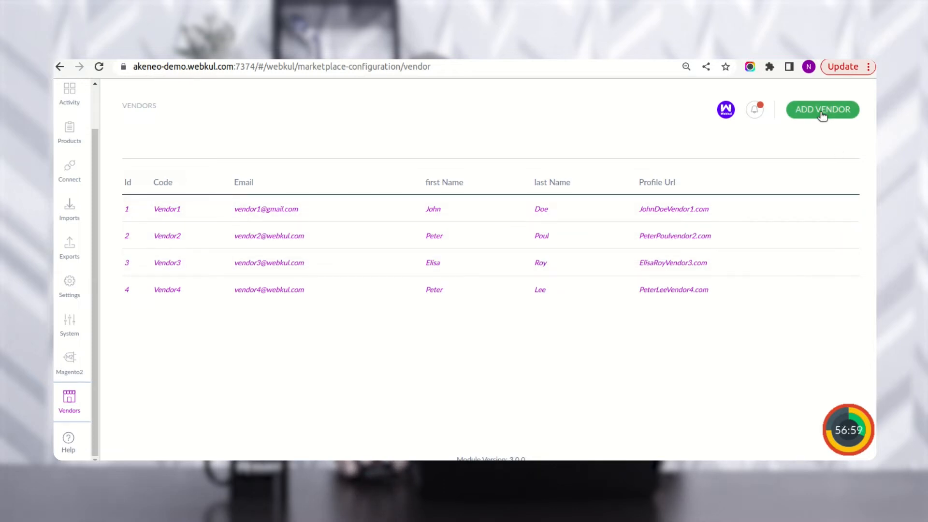
- Start a new vendor with code Vendor6 and enter the vendor's e-mail address
left_click(810, 124)
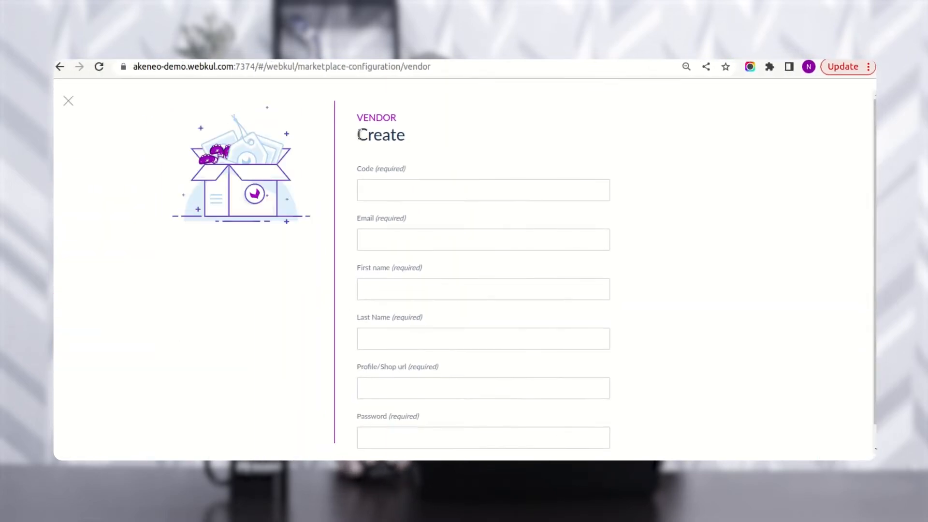
left_click(426, 195)
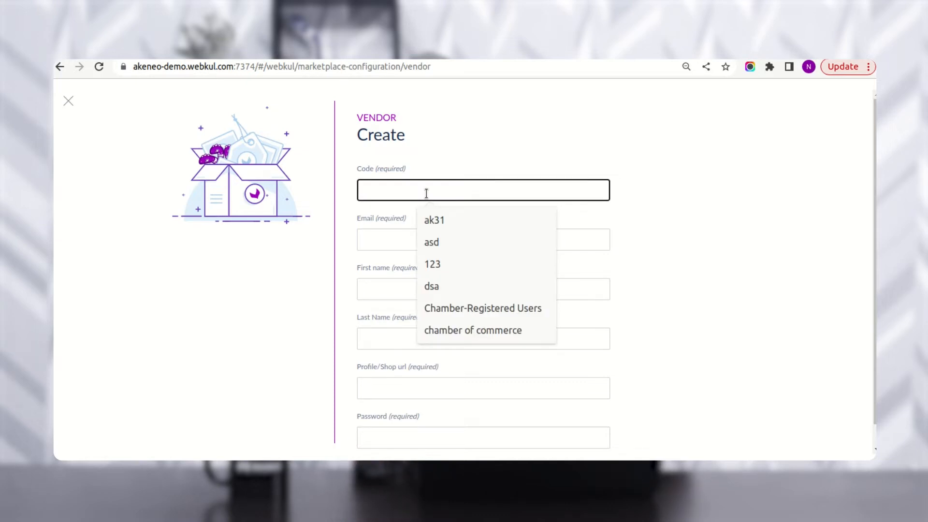
type("Vendor")
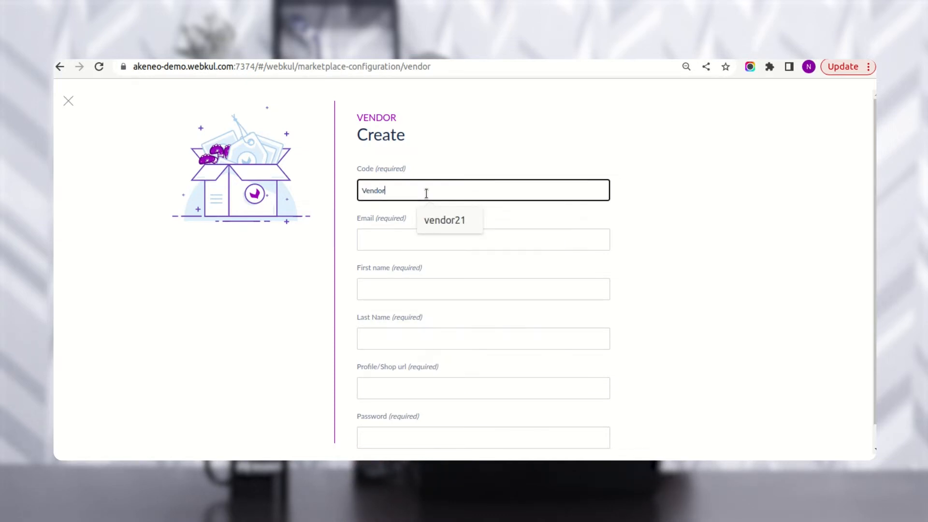
type("6")
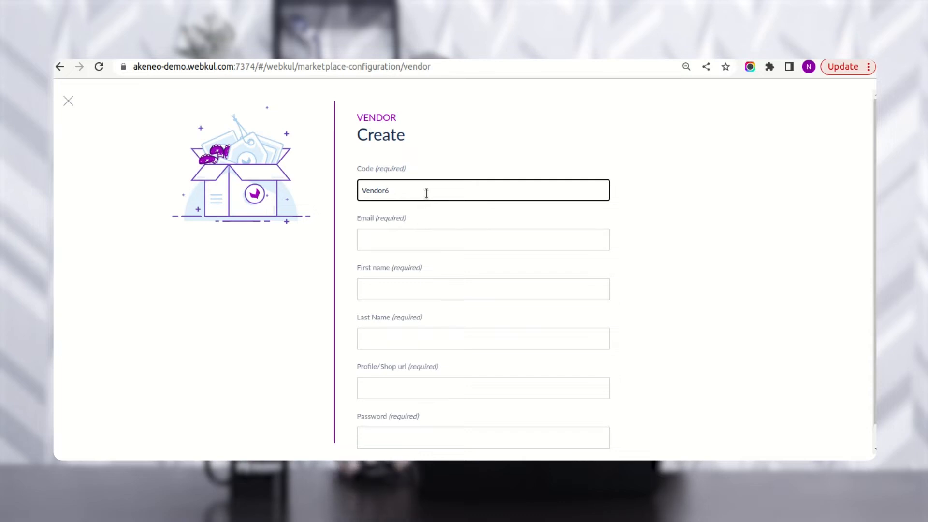
left_click(410, 233)
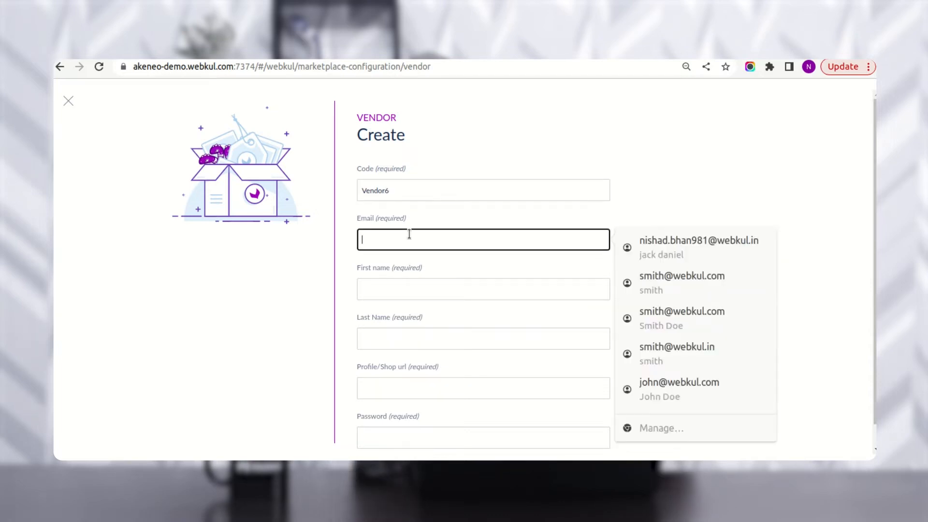
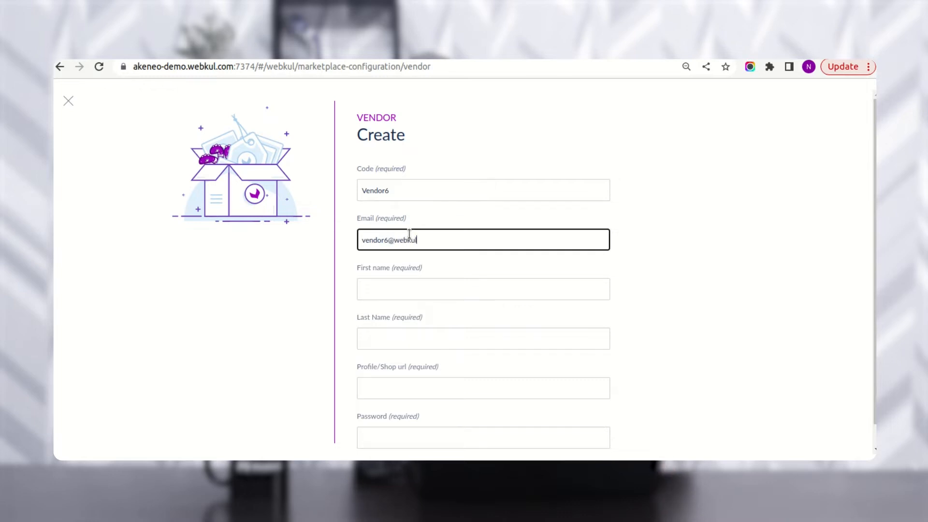
- Fill in first name 'Vendor6 First Name' and last name 'Vendor6 Last Name'
left_click(417, 288)
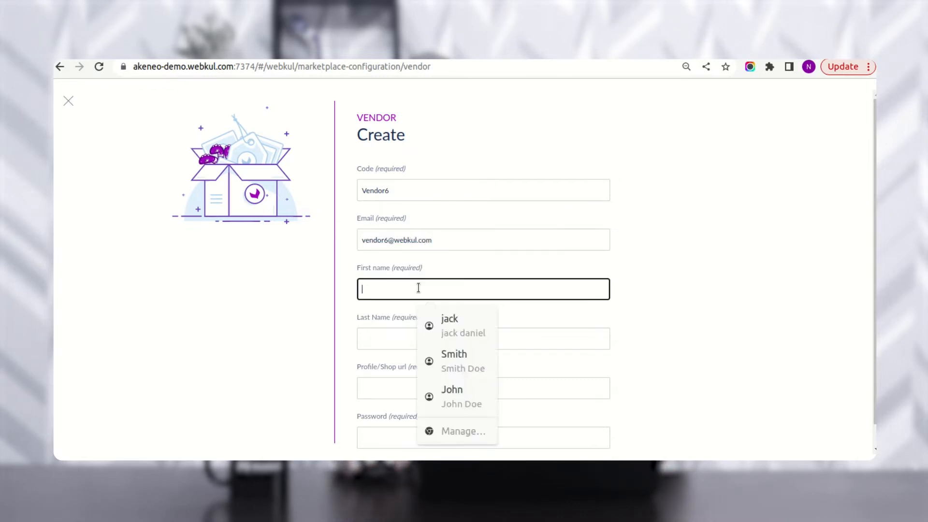
type("Ven")
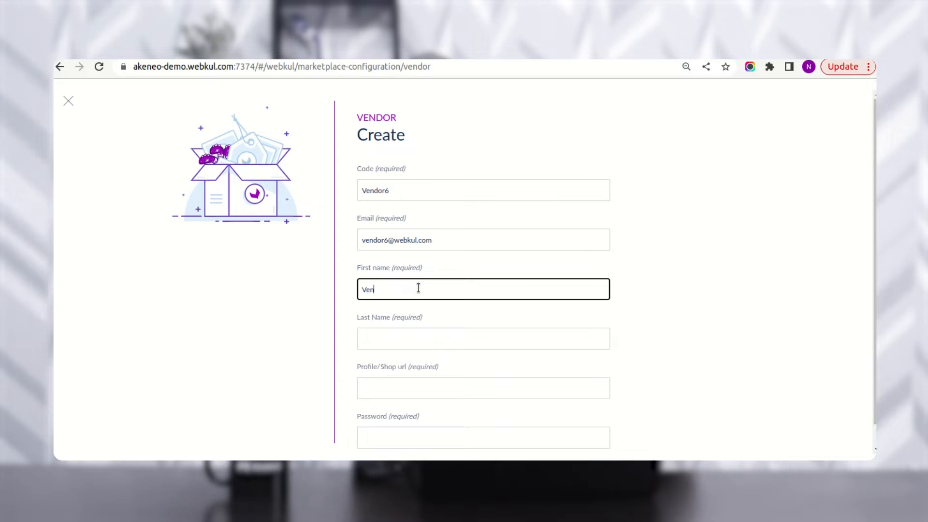
type("dor6")
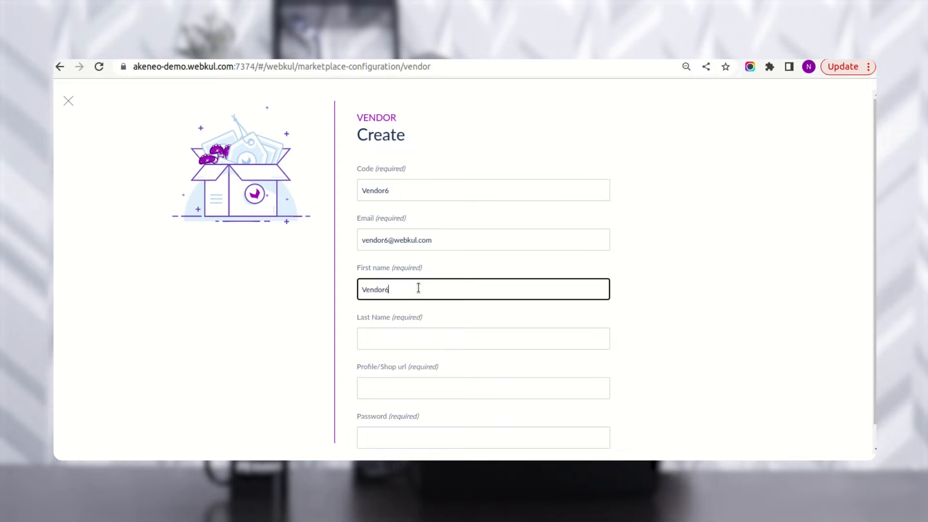
type(" First")
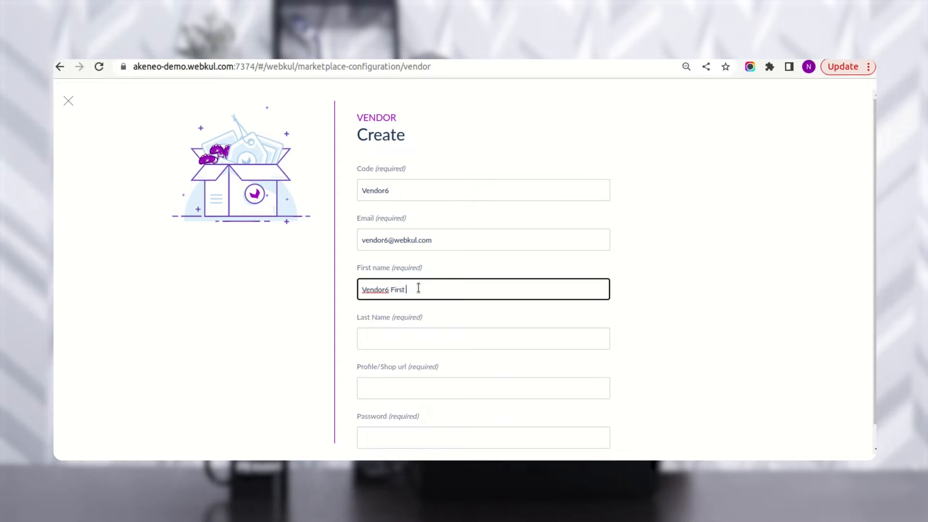
type(" Name")
left_click(411, 326)
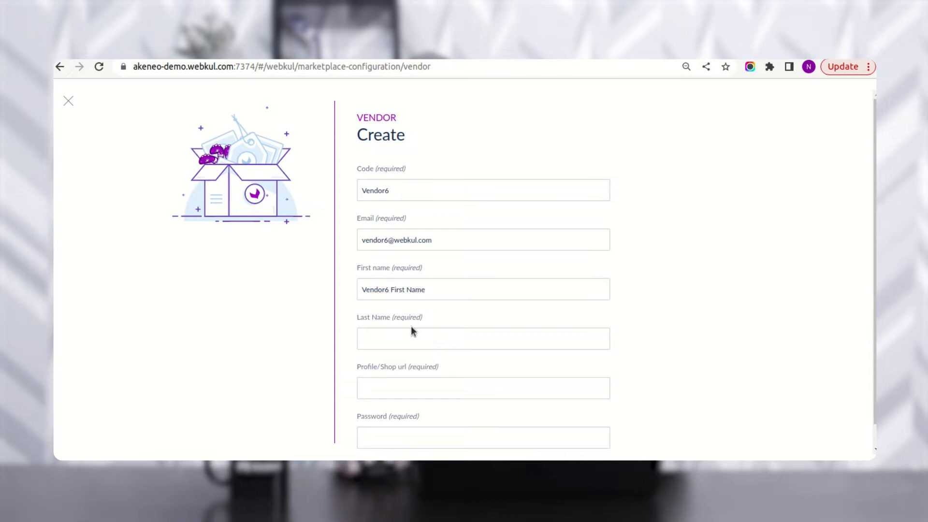
left_click(408, 338)
type("Vn")
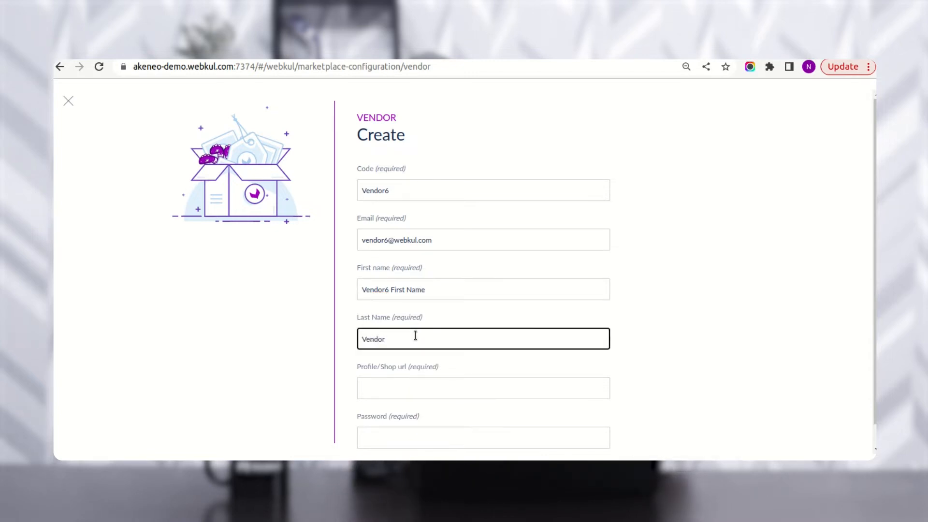
type("ndor6 Last")
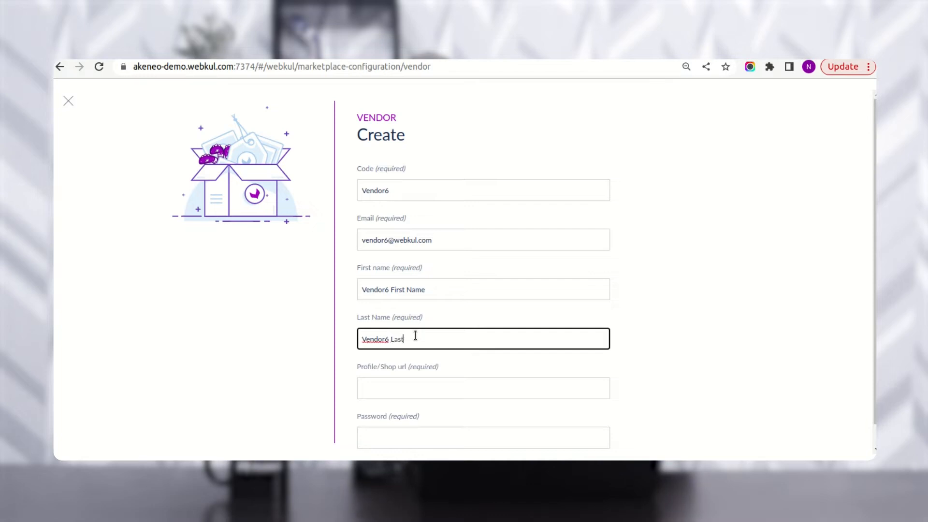
type(" Name")
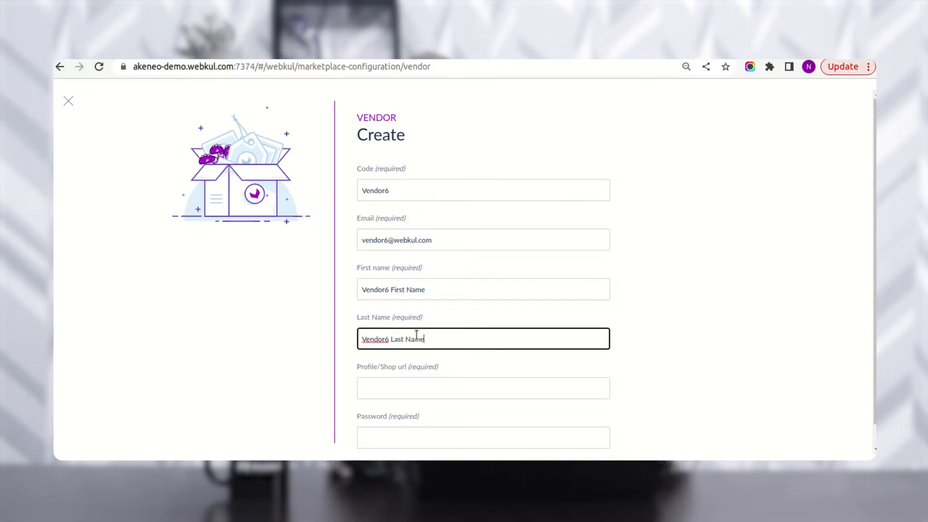
scroll(445, 362, "down", 1)
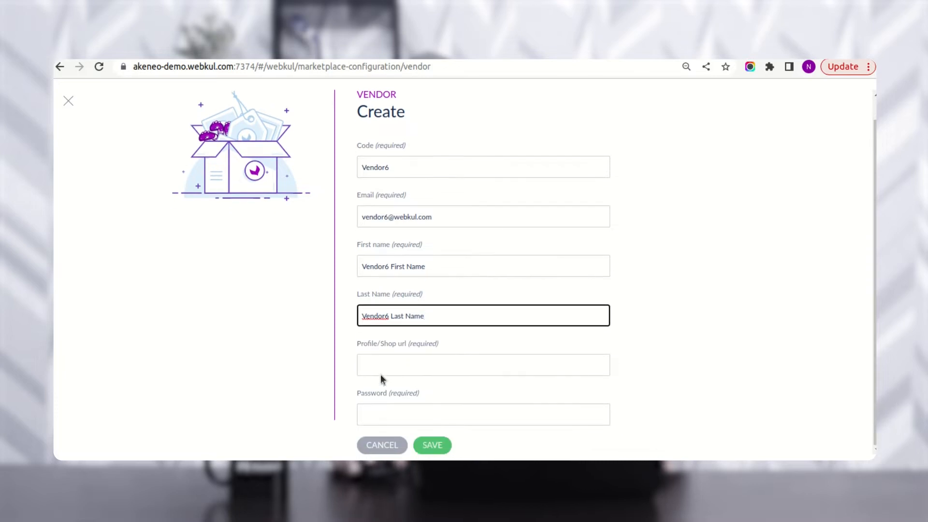
- Enter Profile/Shop url vendor6shopurl and the vendor's password
left_click(385, 362)
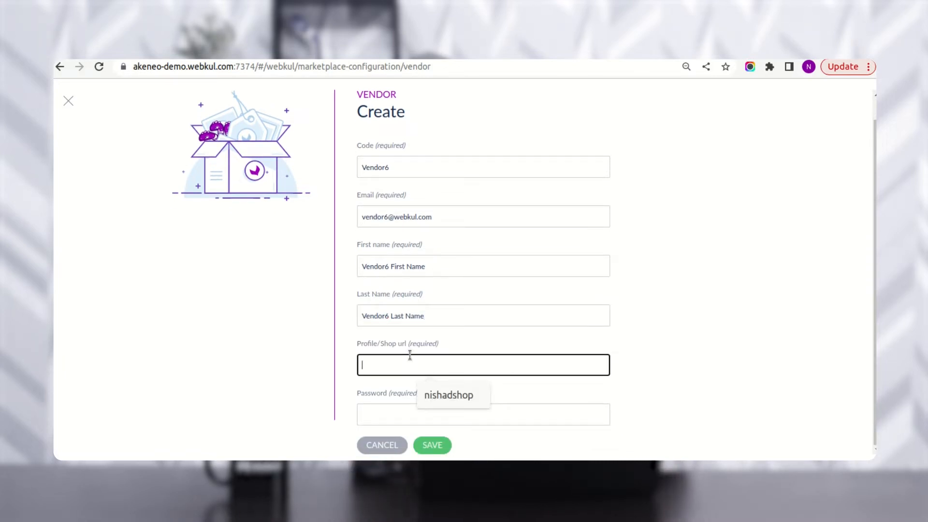
type("vendor")
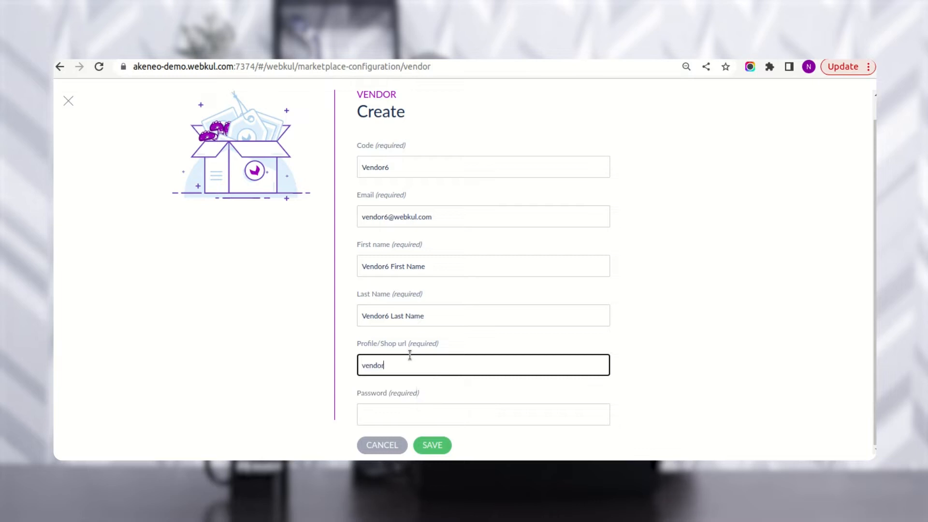
type("6")
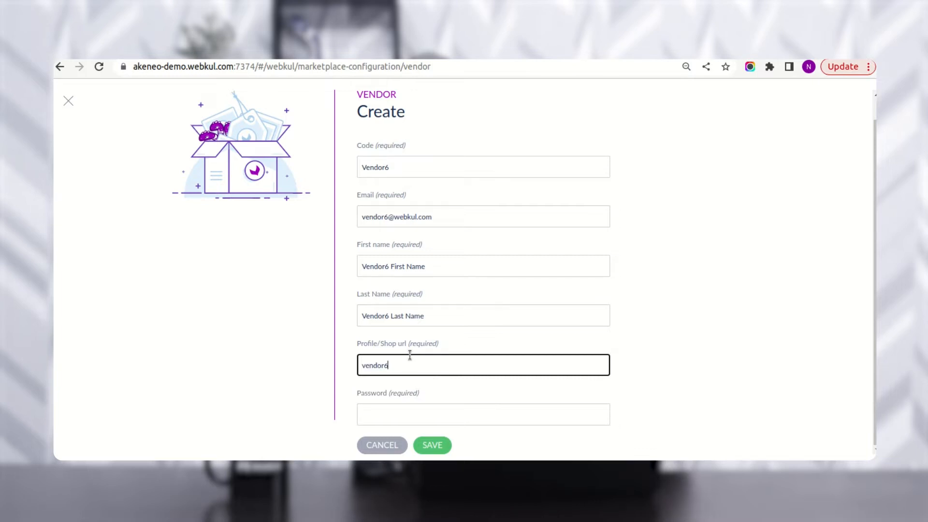
type("shopu")
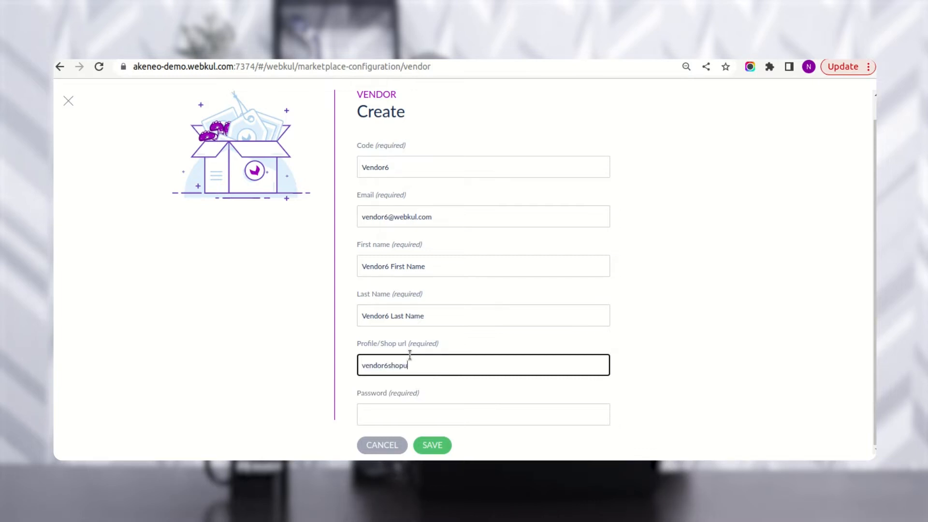
type("rl")
left_click(436, 408)
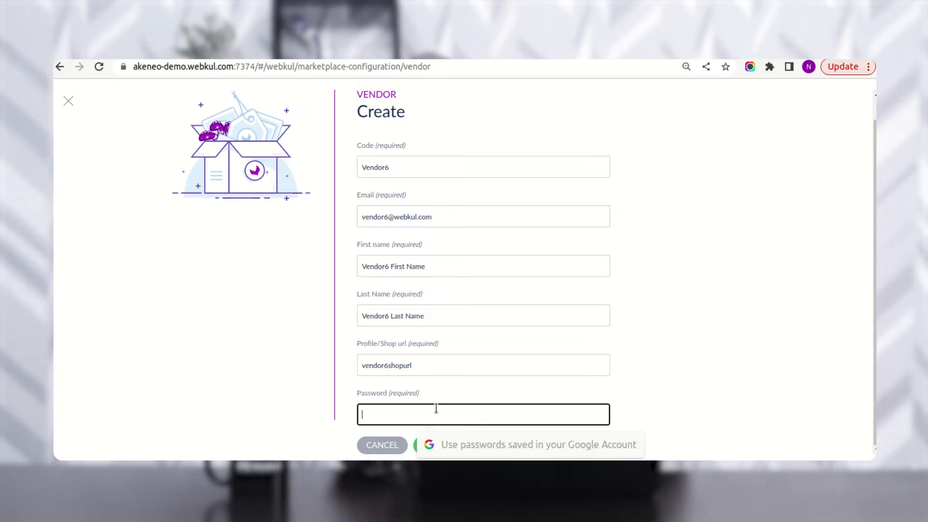
type("vendor6")
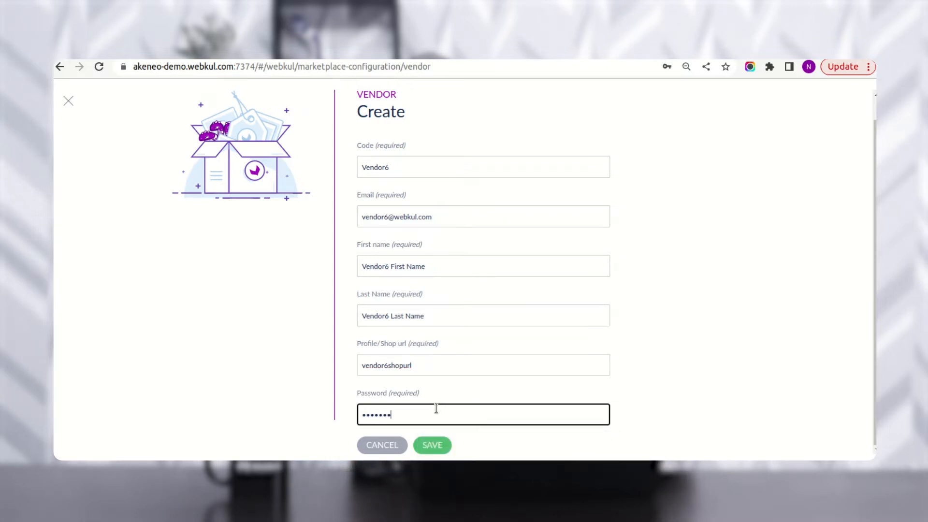
type("12")
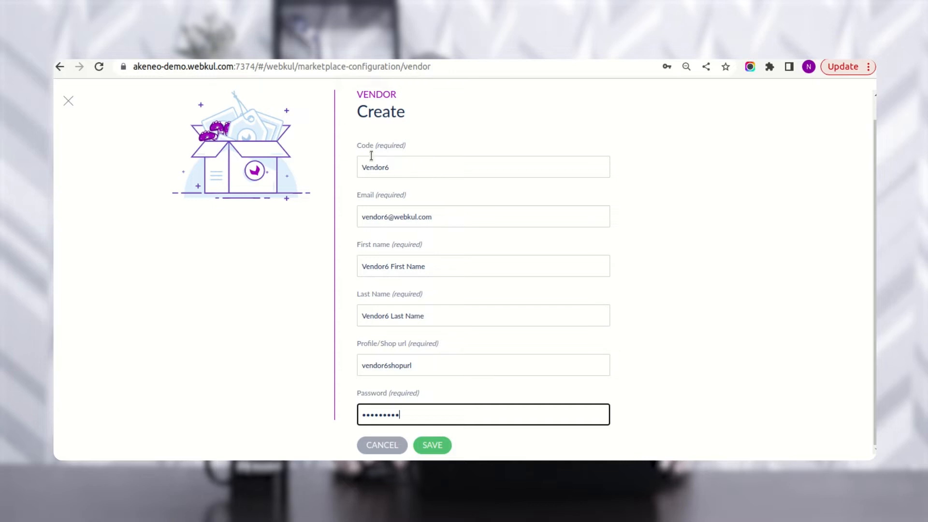
- Highlight the required Code, Email, First name, Last Name and Profile/Shop url labels
left_click_drag(359, 147, 407, 148)
left_click_drag(360, 196, 393, 197)
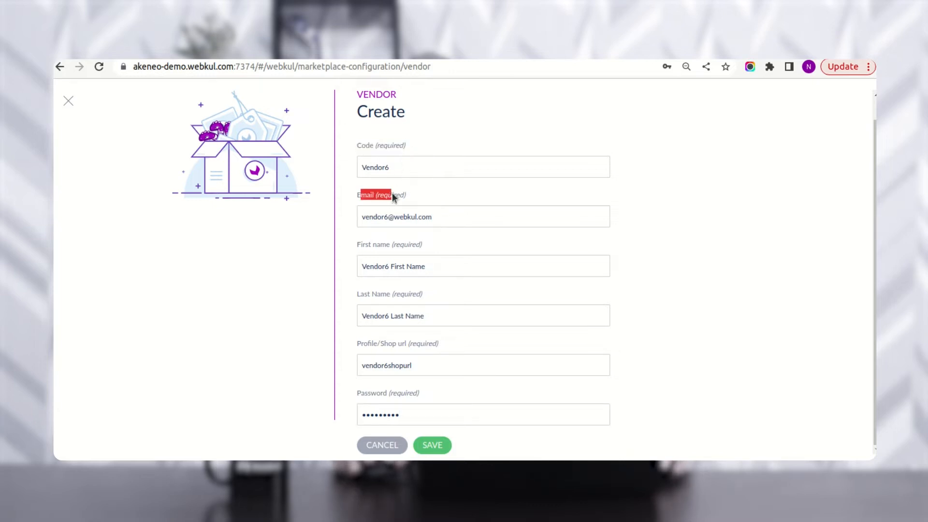
left_click_drag(361, 245, 389, 245)
left_click_drag(361, 294, 386, 296)
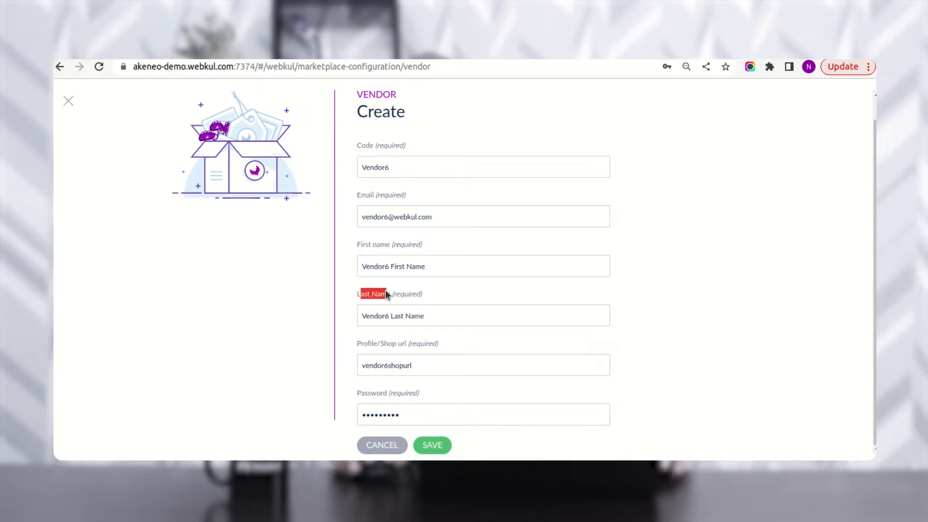
left_click_drag(367, 341, 412, 346)
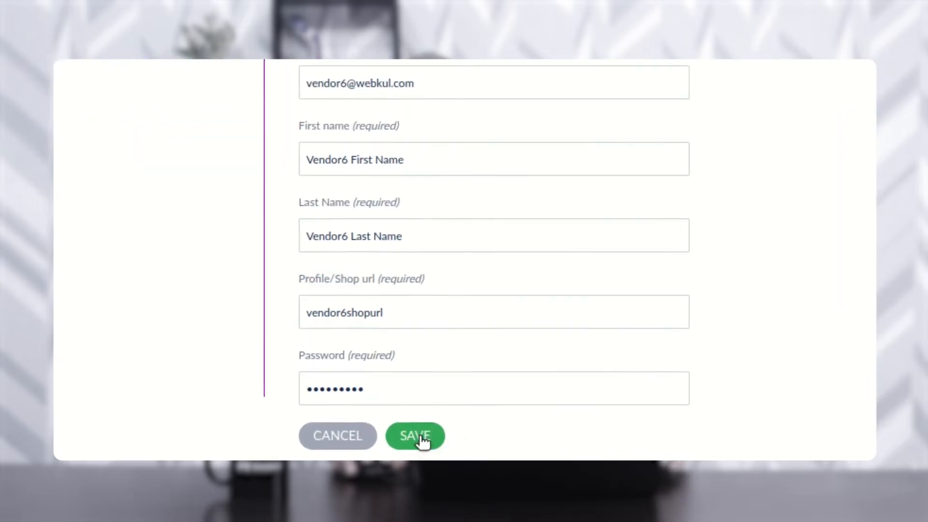
- Save the Vendor6 vendor form
left_click(433, 446)
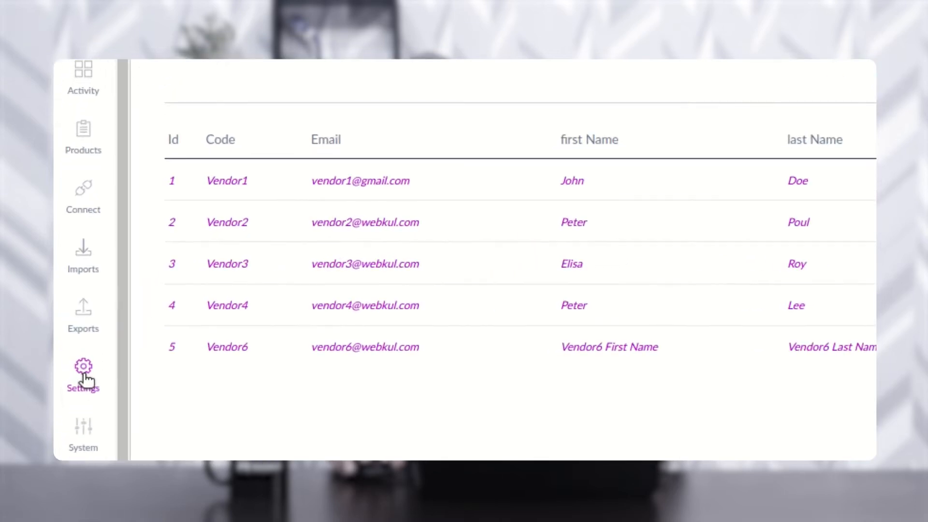
- Go to Settings and open the Attributes list under Product Settings
left_click(71, 341)
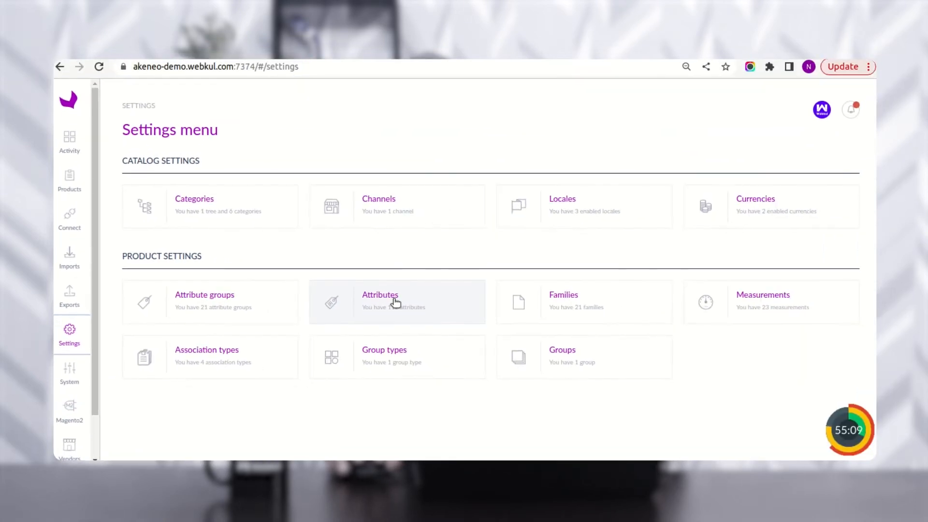
left_click(394, 299)
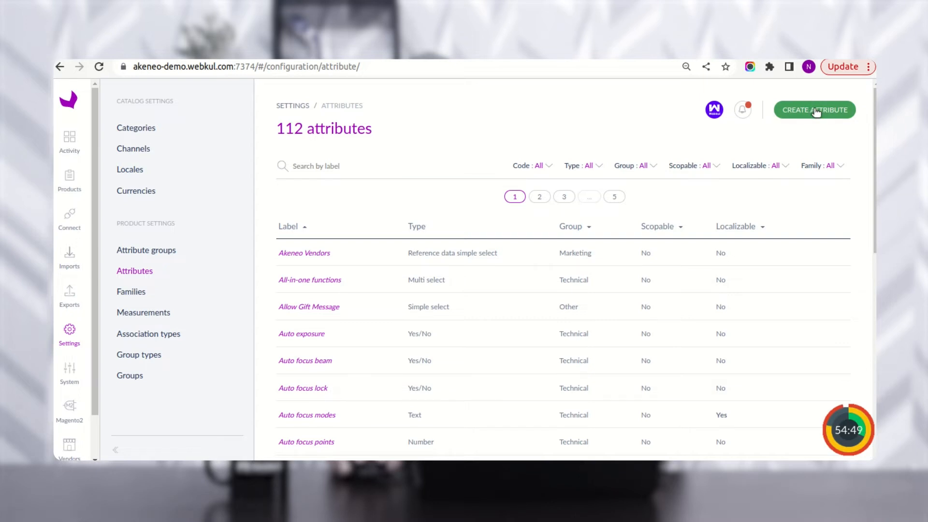
- Create a Reference data simple select attribute labelled test_label and confirm it
left_click(785, 135)
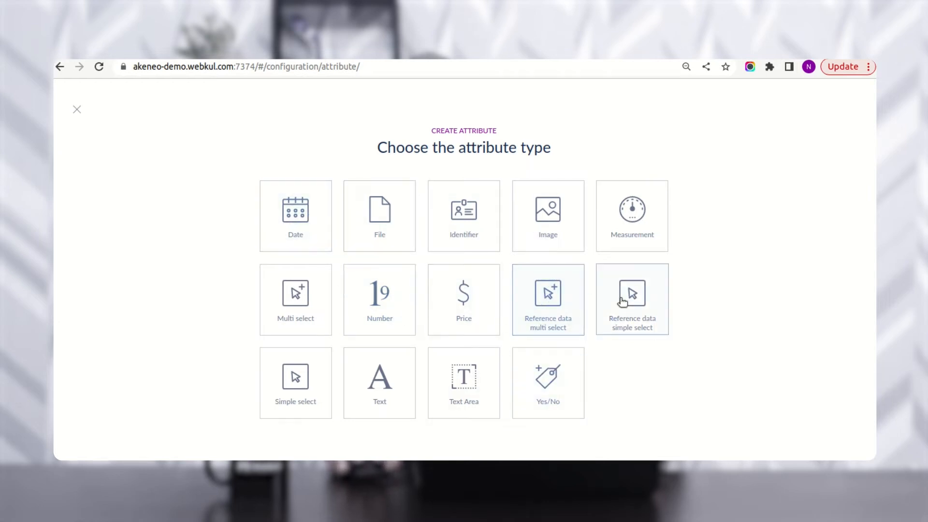
left_click_drag(404, 148, 517, 149)
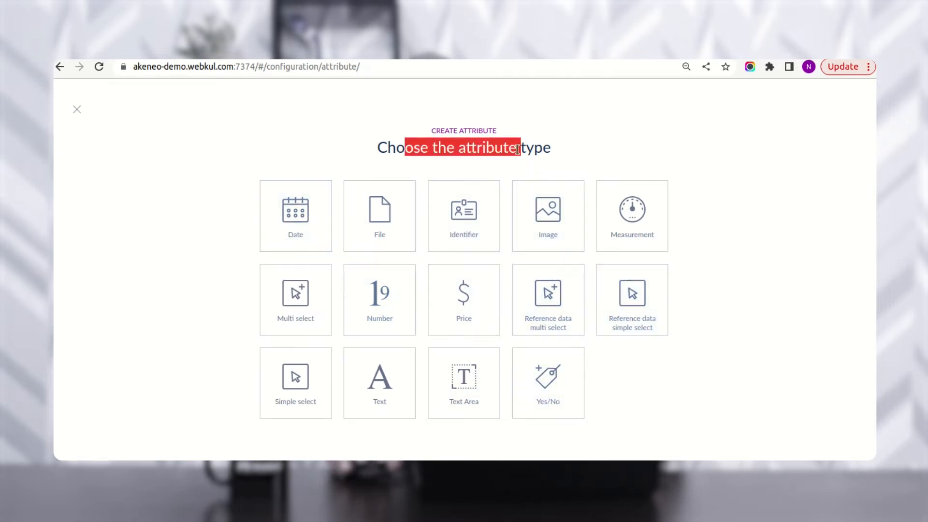
left_click(629, 308)
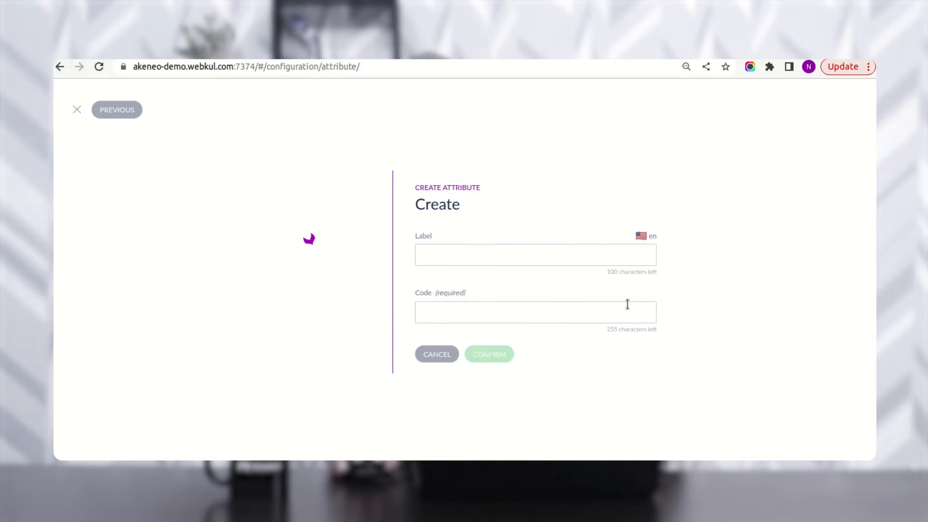
left_click(488, 250)
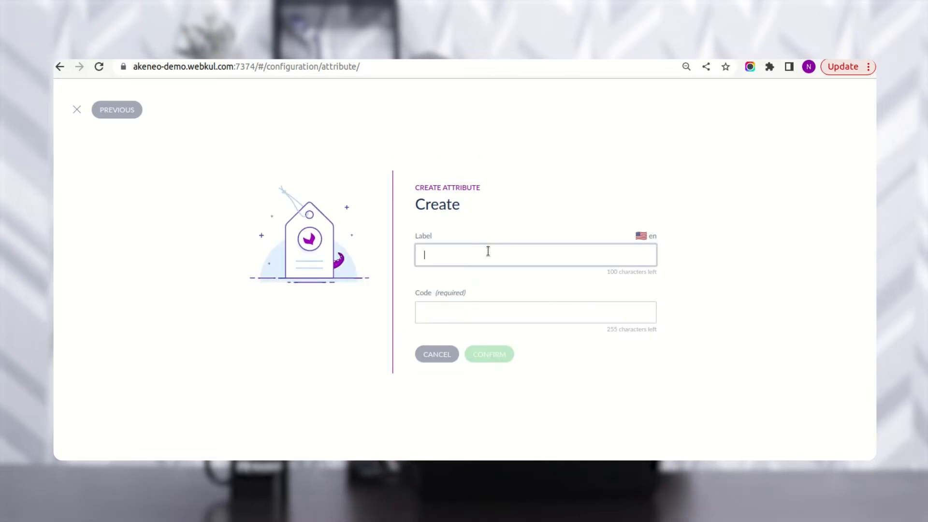
type("test_")
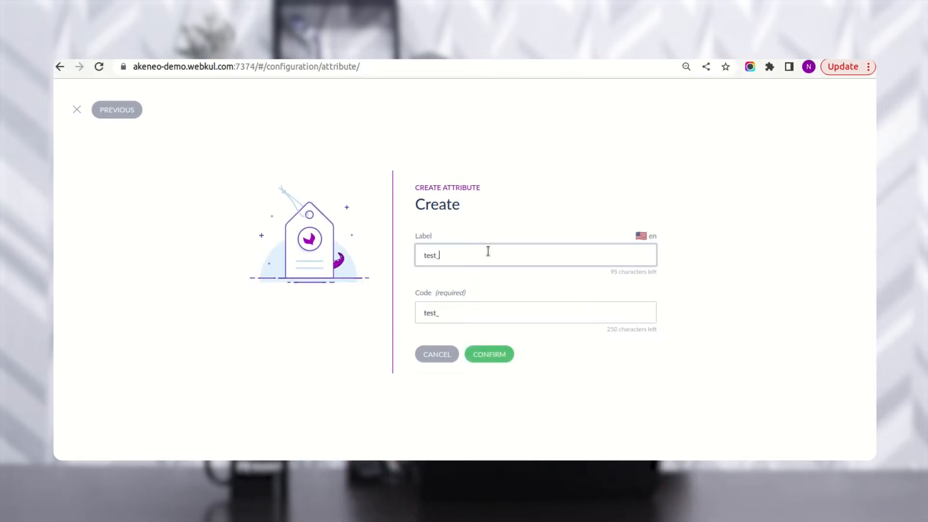
type("label")
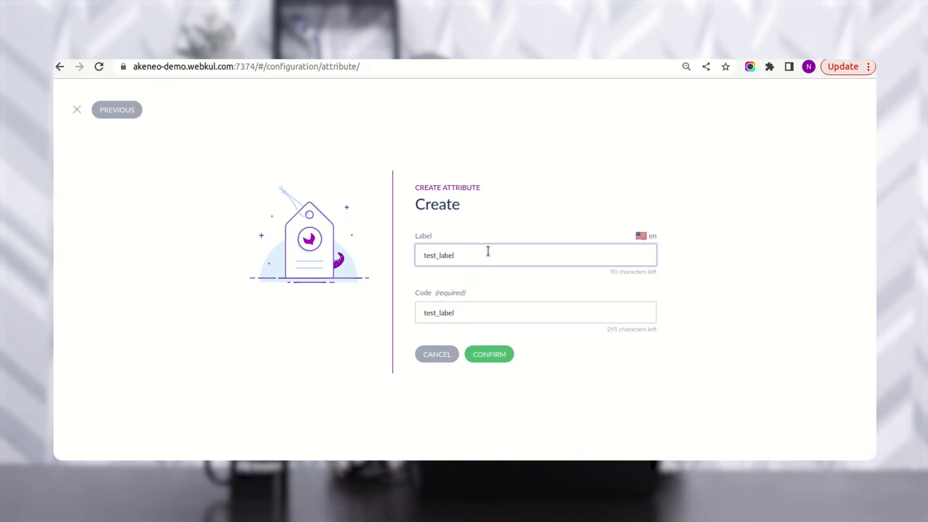
left_click(490, 356)
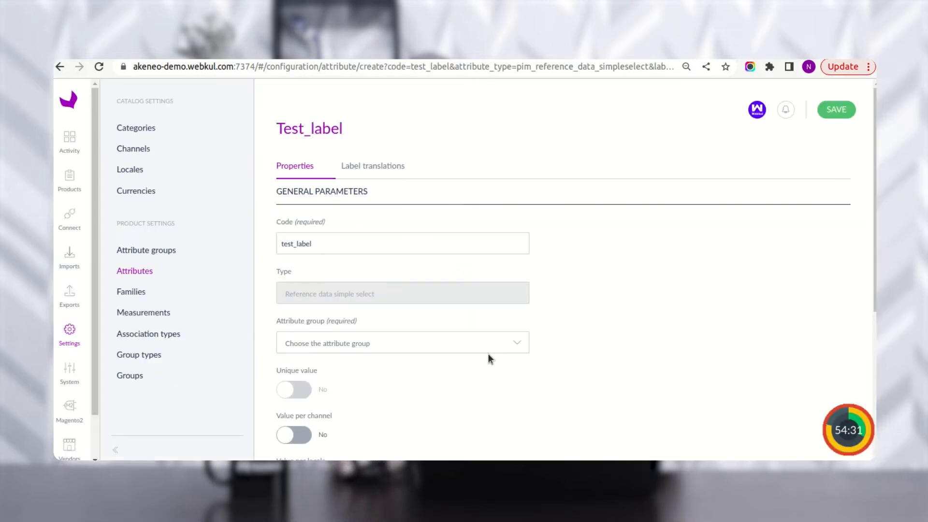
- Place the test_label attribute in the Ecommerce attribute group
scroll(372, 294, "down", 1)
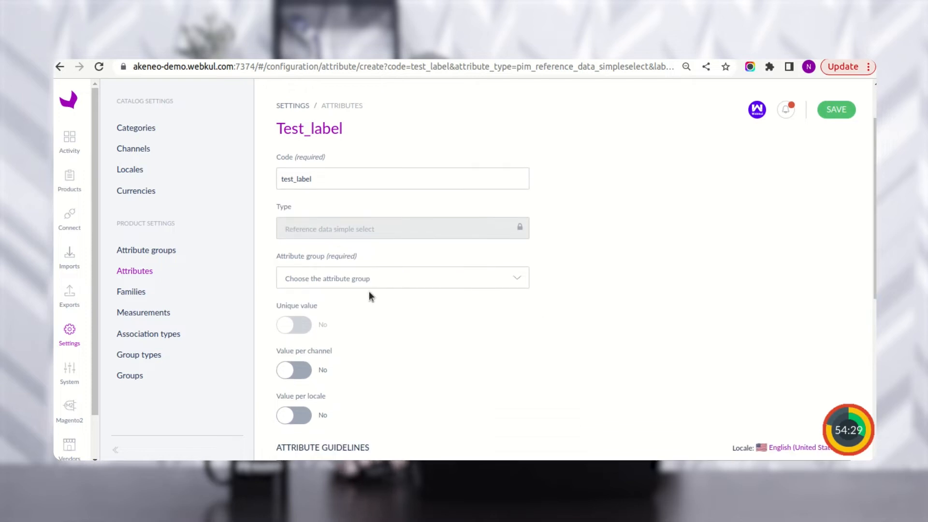
scroll(363, 290, "up", 1)
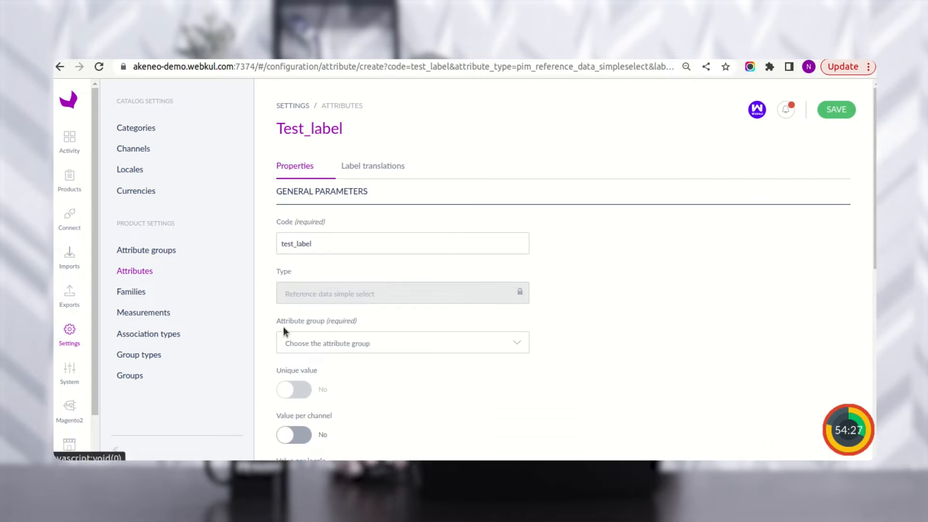
left_click(322, 345)
scroll(348, 280, "down", 2)
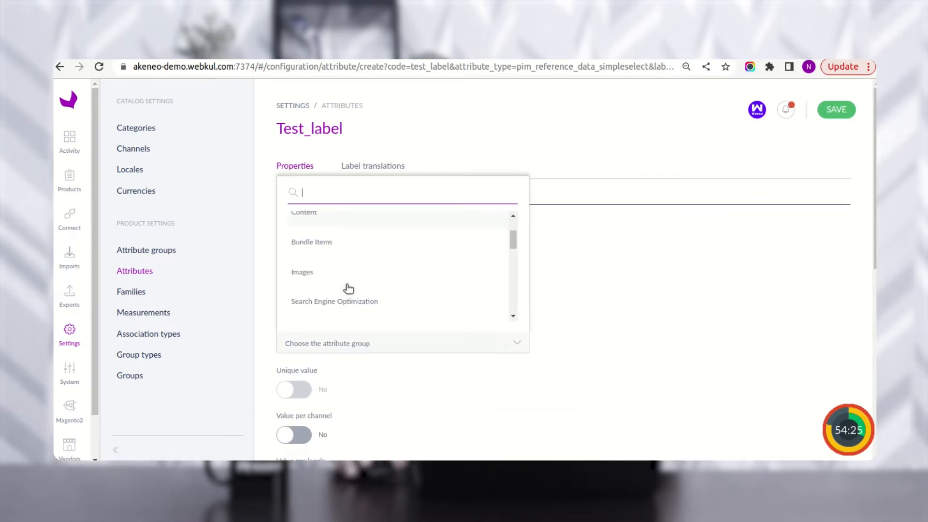
scroll(348, 289, "down", 1)
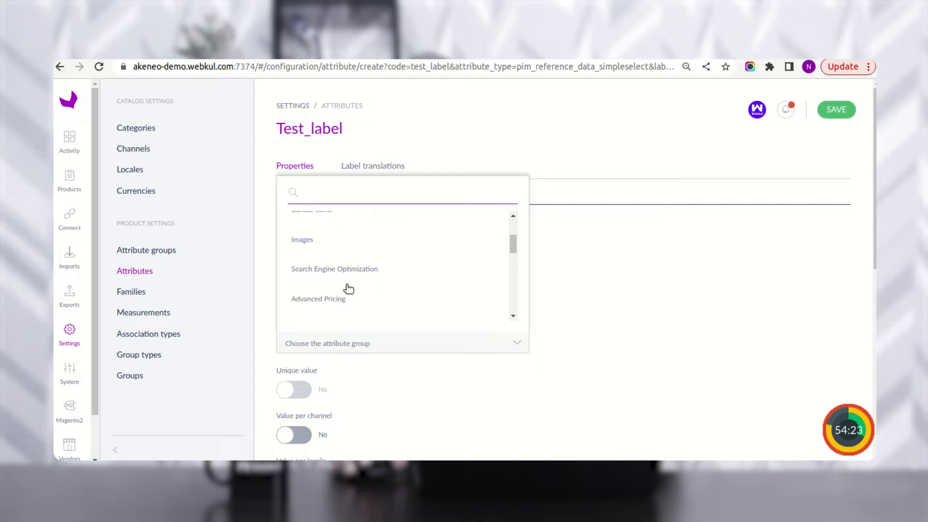
scroll(341, 304, "down", 2)
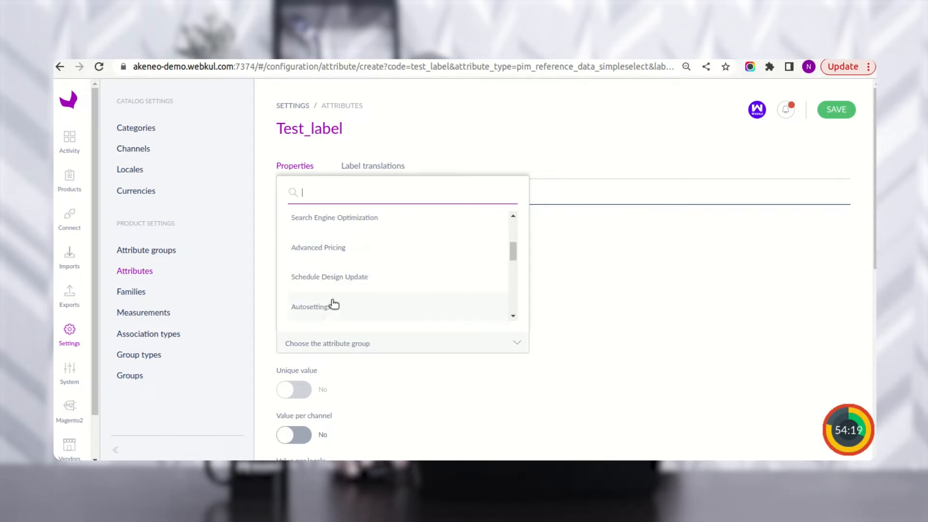
scroll(333, 304, "down", 6)
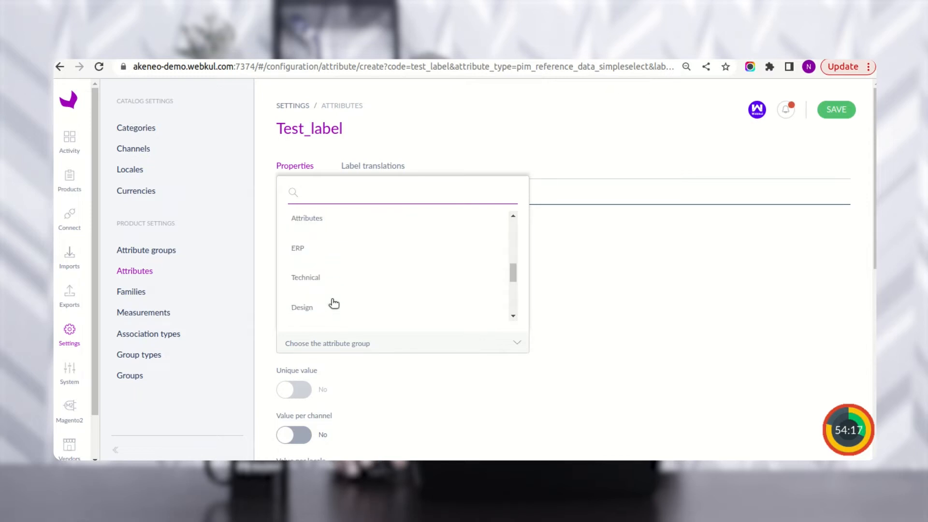
scroll(334, 304, "down", 2)
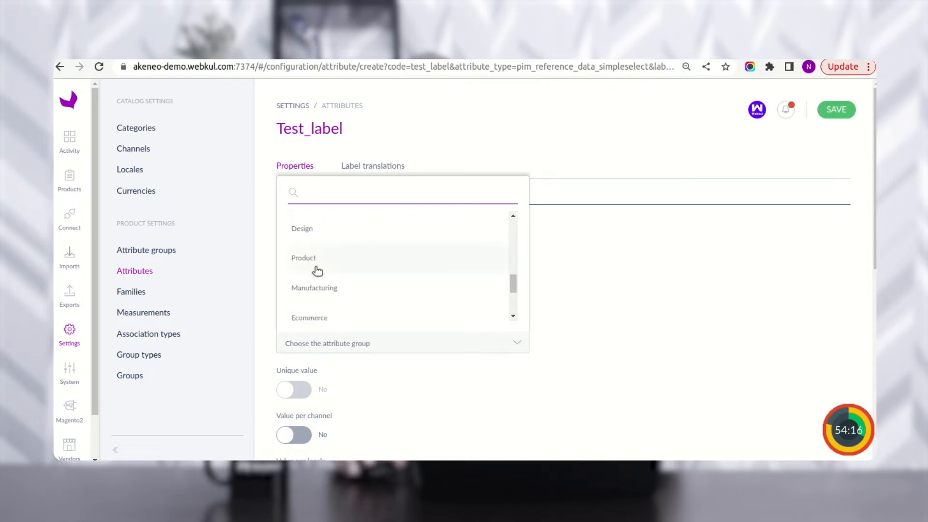
left_click(324, 306)
- Set its reference data type to vendor, check label translations, and save the attribute
scroll(633, 358, "down", 5)
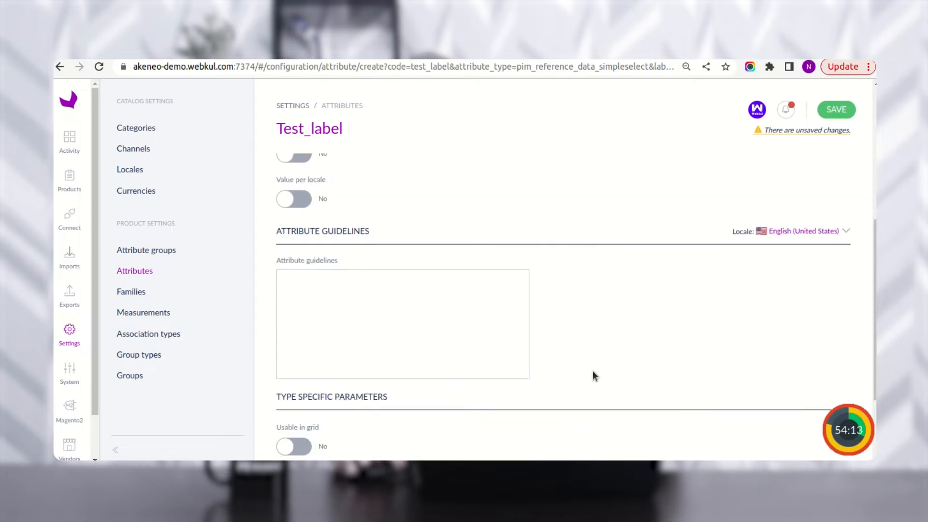
scroll(587, 382, "down", 3)
left_click_drag(283, 400, 327, 409)
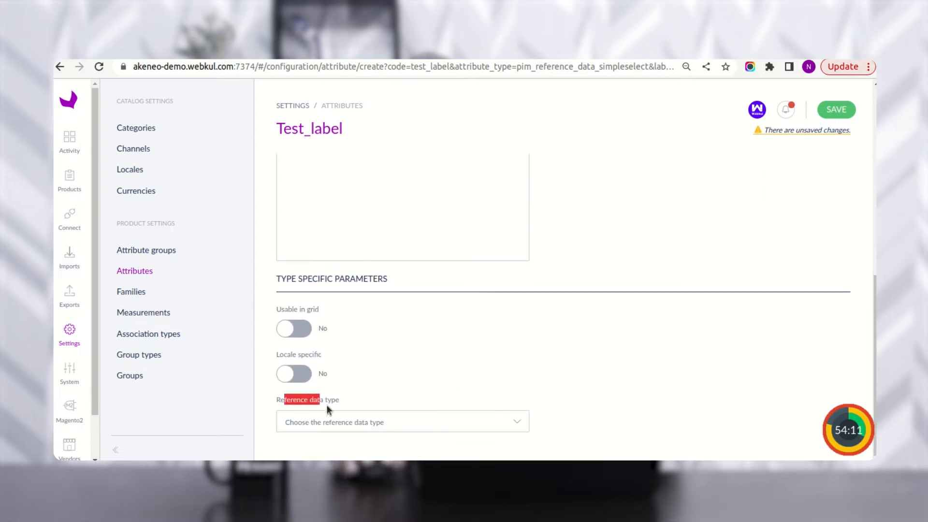
left_click(358, 422)
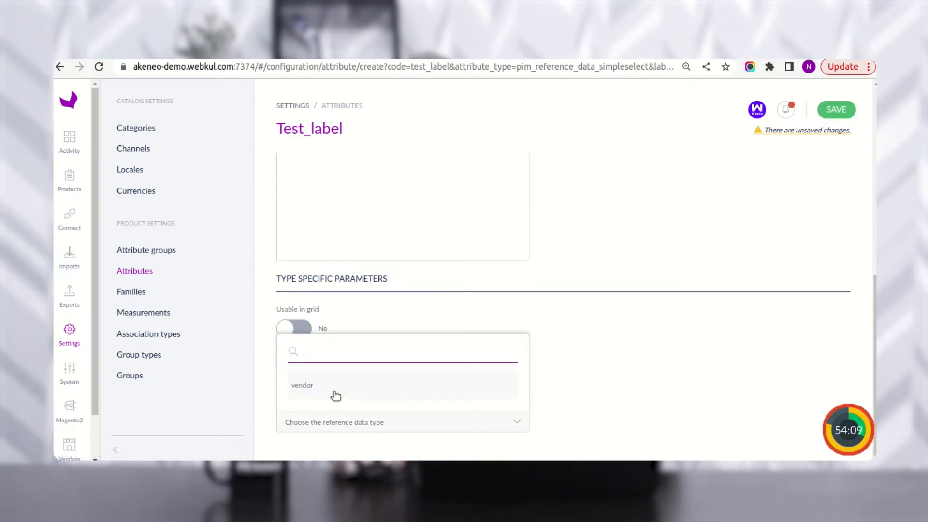
left_click(336, 395)
scroll(420, 361, "up", 10)
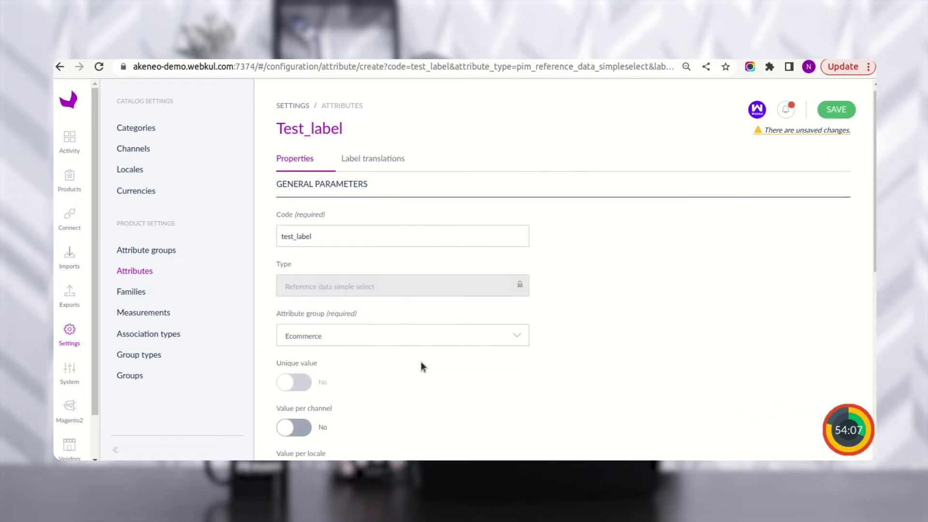
left_click(387, 160)
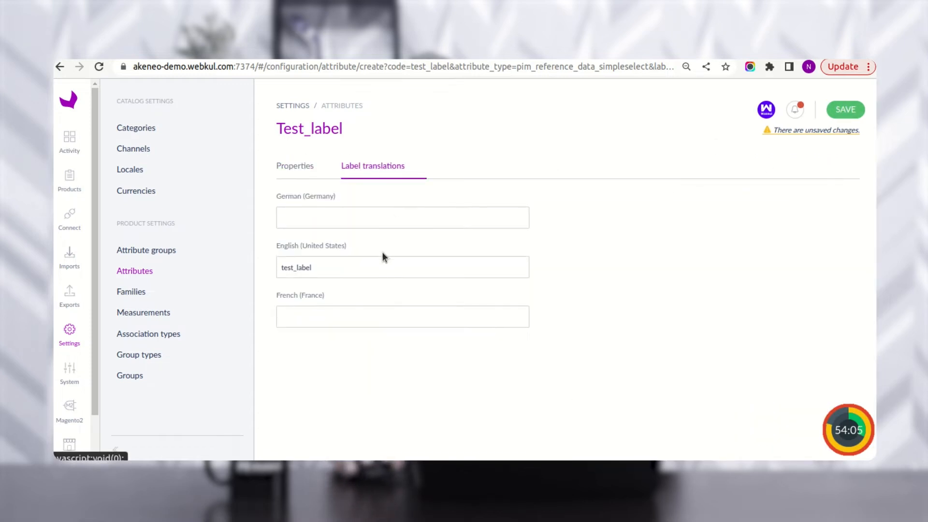
left_click(844, 110)
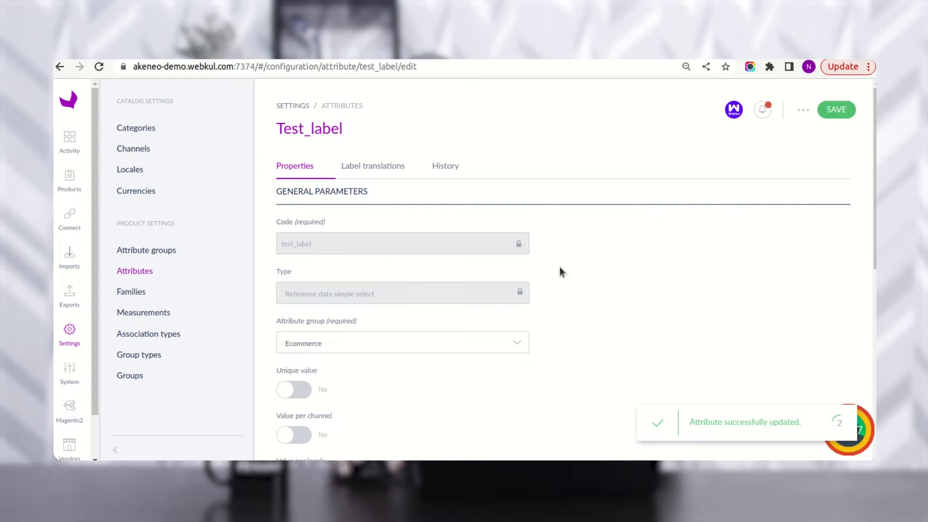
- Open the Accessories family's Attributes tab
left_click(143, 298)
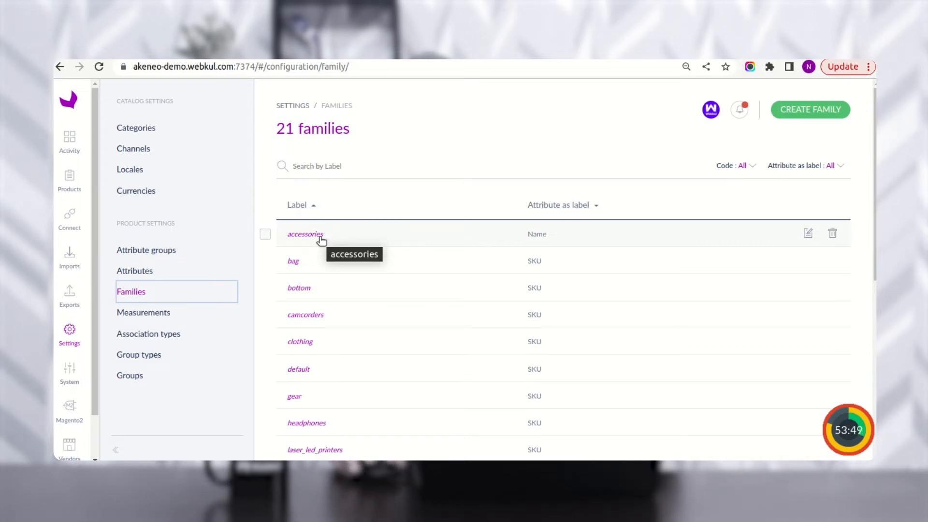
left_click(306, 234)
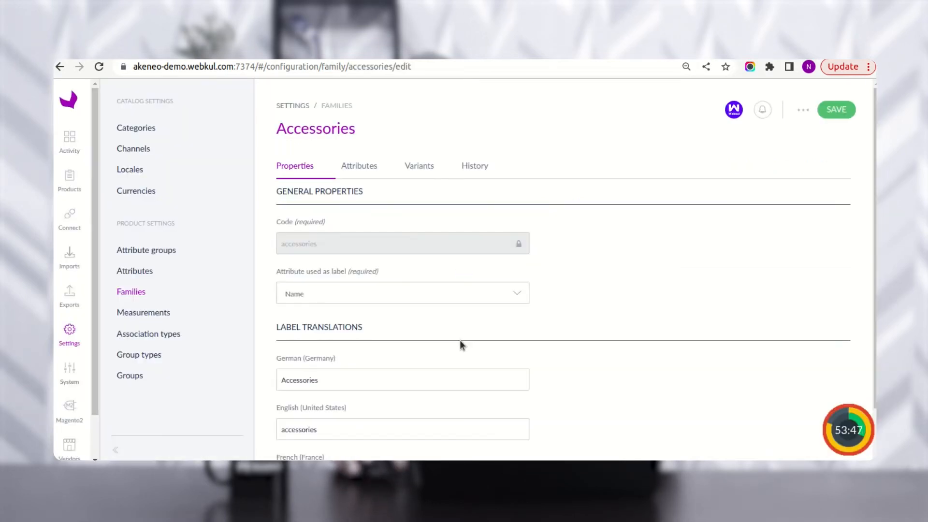
left_click(369, 171)
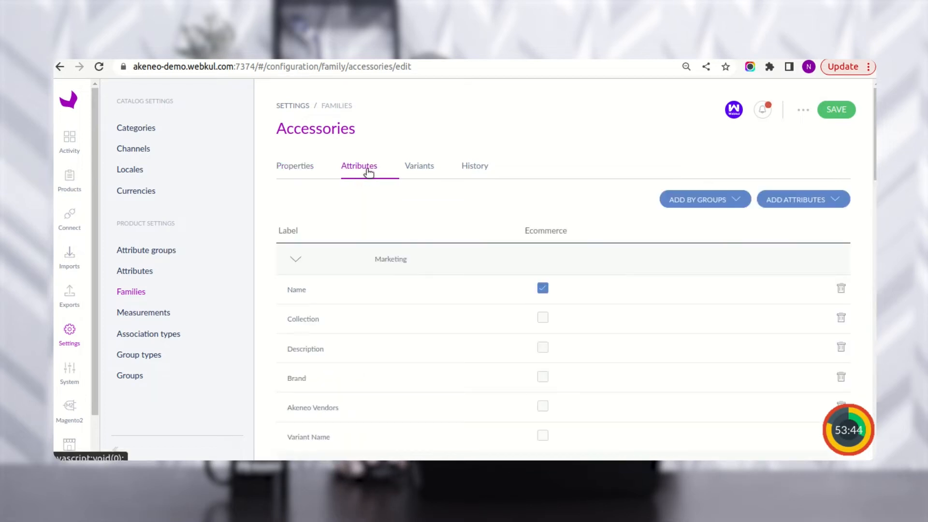
- Add the test_label attribute to the family and scroll through its attribute list
left_click(822, 201)
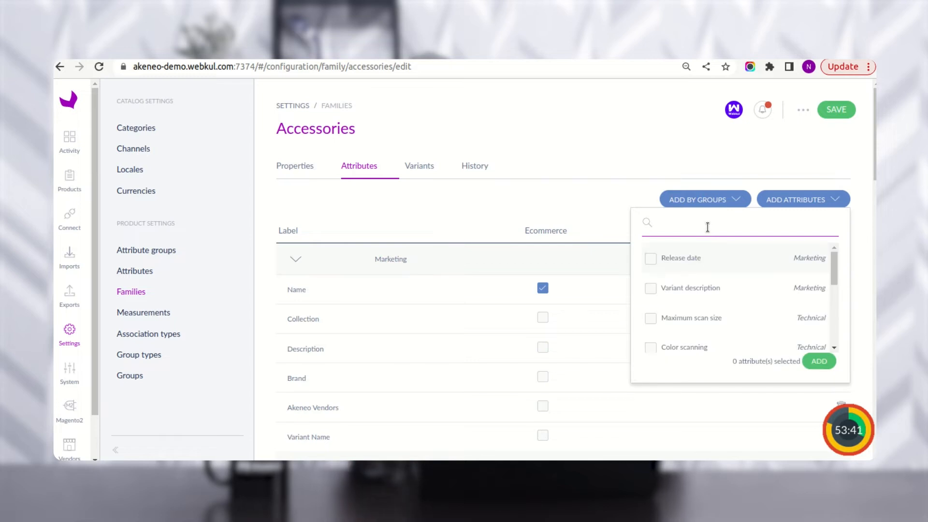
type("la")
type("test")
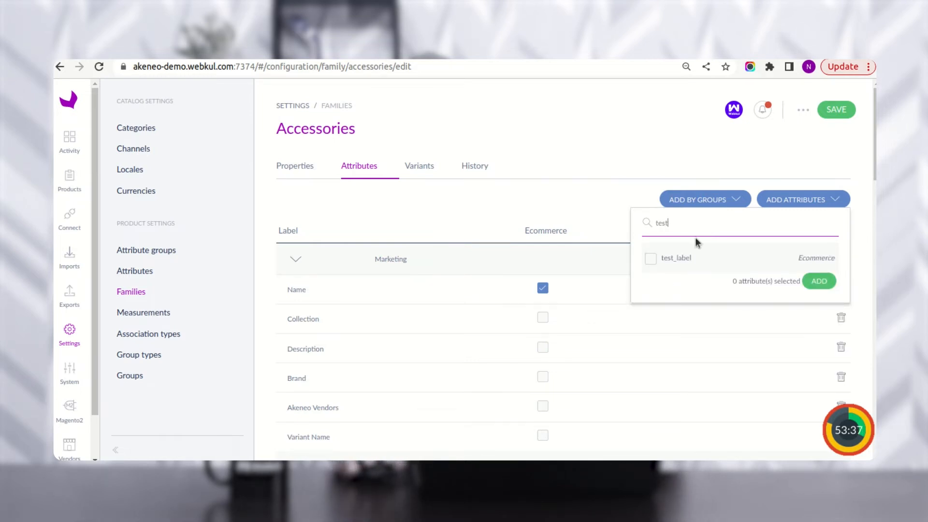
left_click(651, 258)
left_click(819, 281)
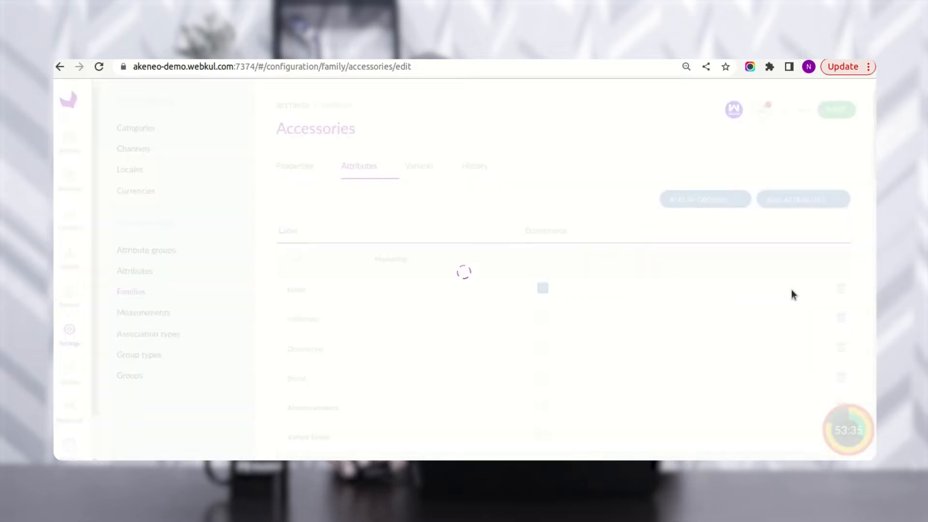
scroll(430, 355, "down", 4)
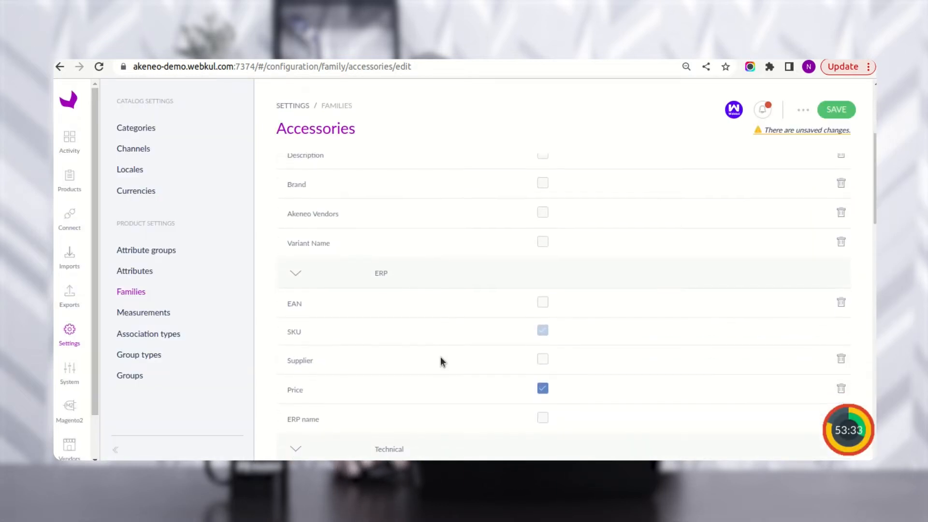
scroll(440, 360, "down", 6)
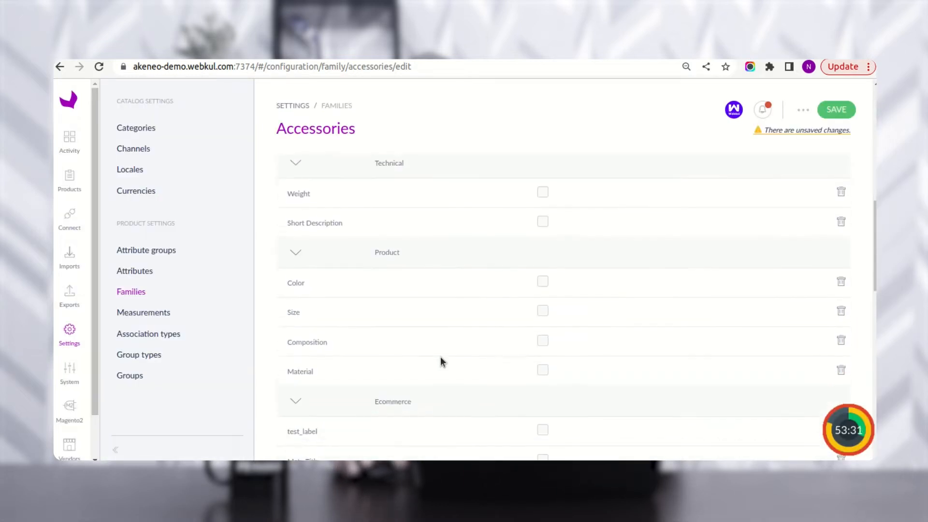
scroll(443, 358, "down", 7)
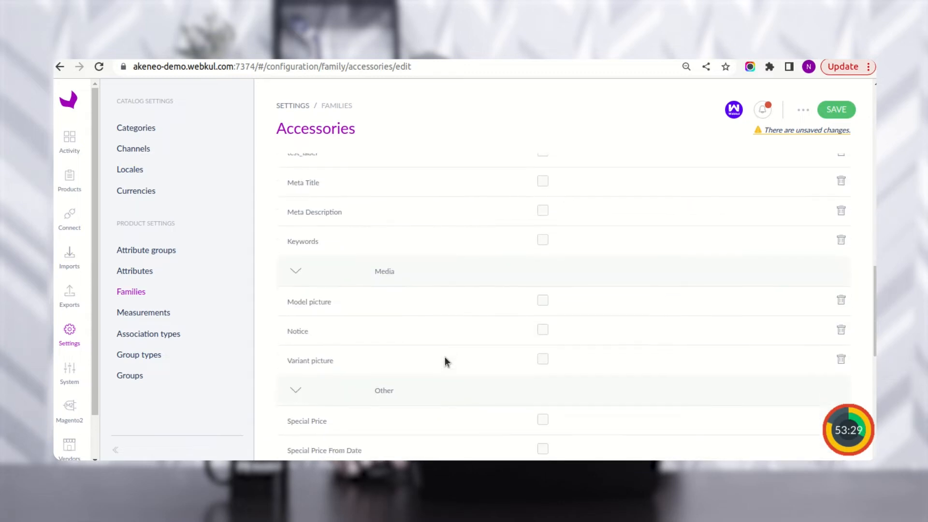
scroll(447, 361, "down", 6)
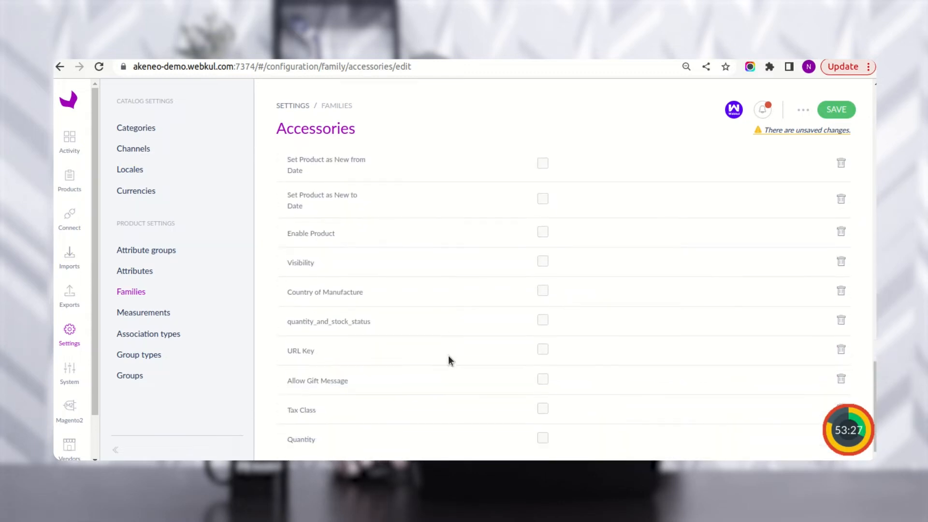
scroll(448, 358, "up", 7)
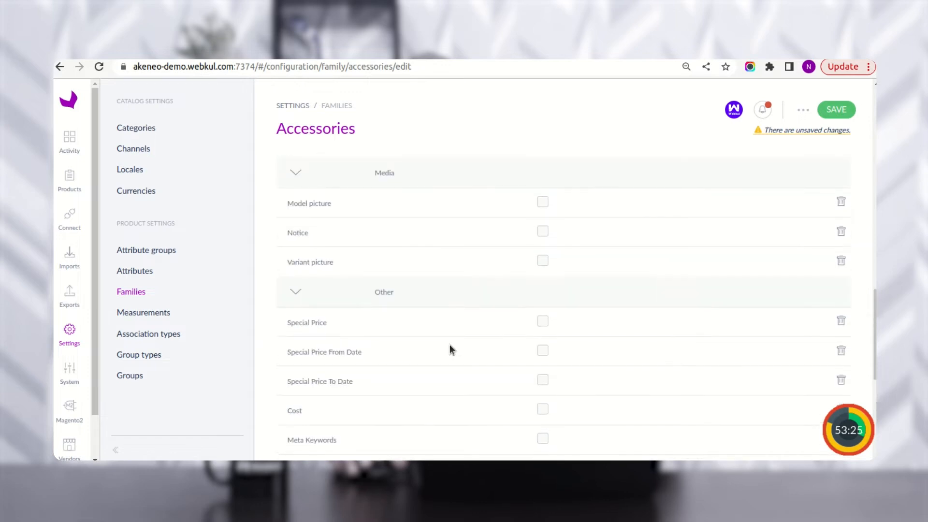
scroll(449, 349, "up", 5)
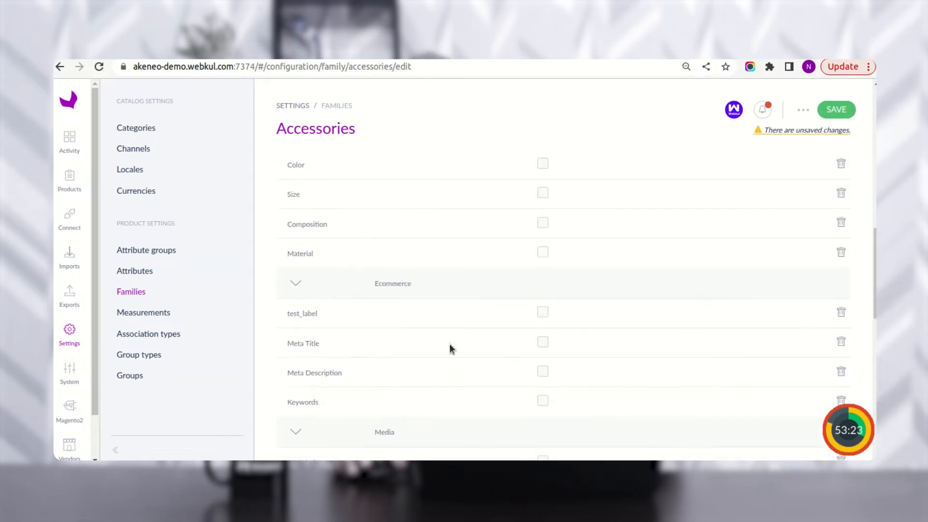
scroll(449, 344, "up", 8)
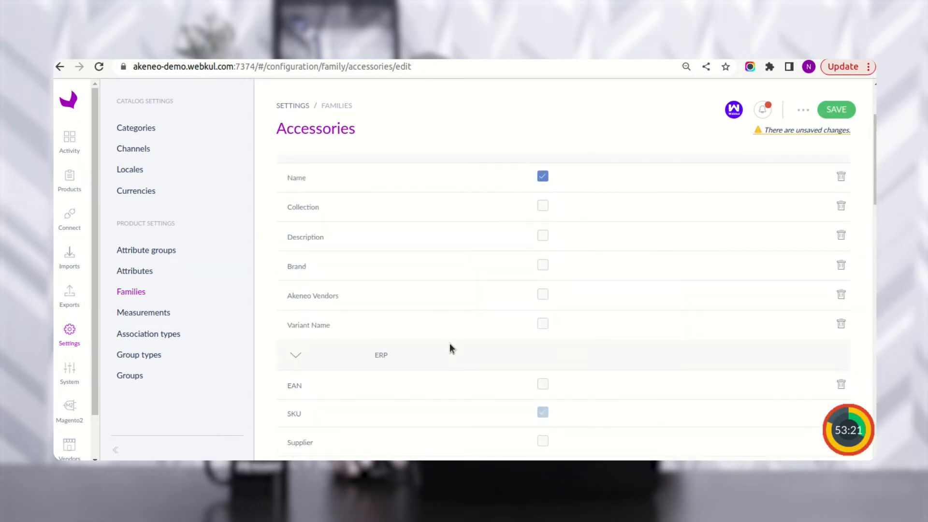
scroll(483, 360, "up", 2)
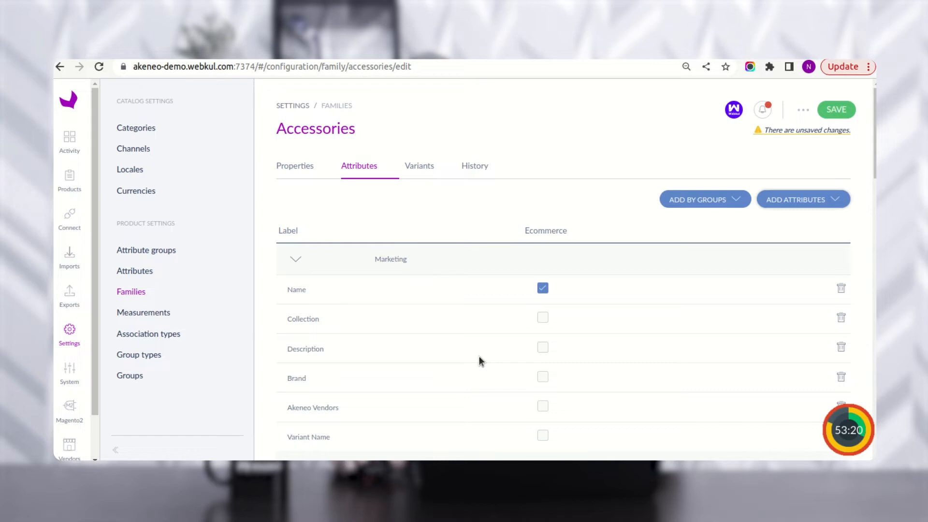
- Leave the family, discarding its unsaved changes, and open the Akeneo Vendors attribute
left_click(135, 274)
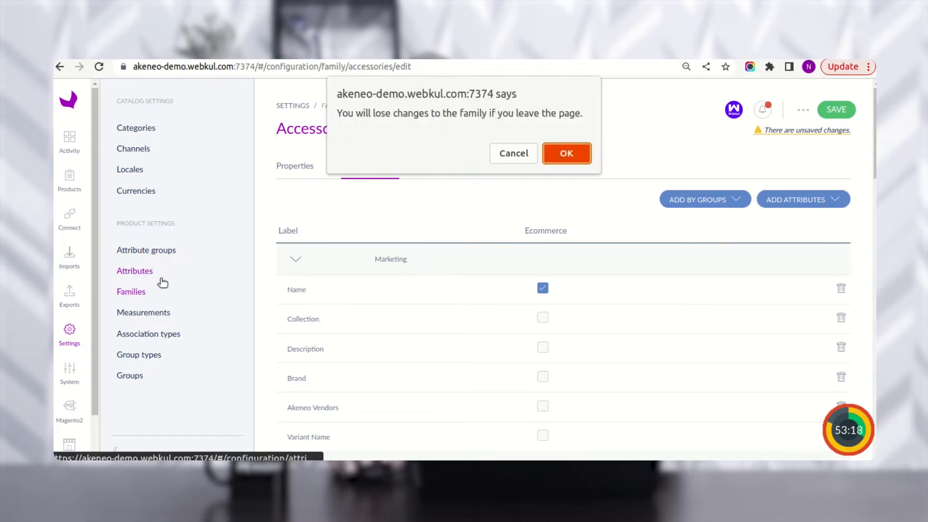
left_click(563, 152)
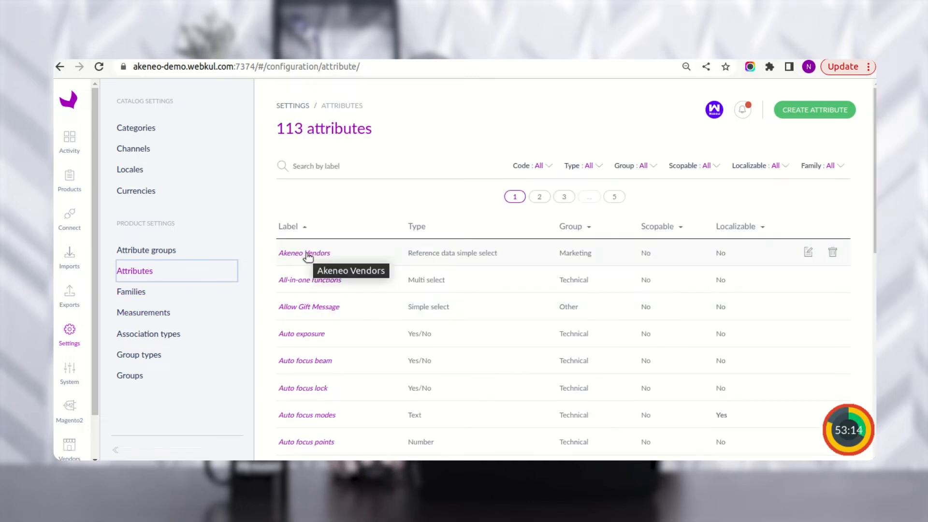
left_click(307, 256)
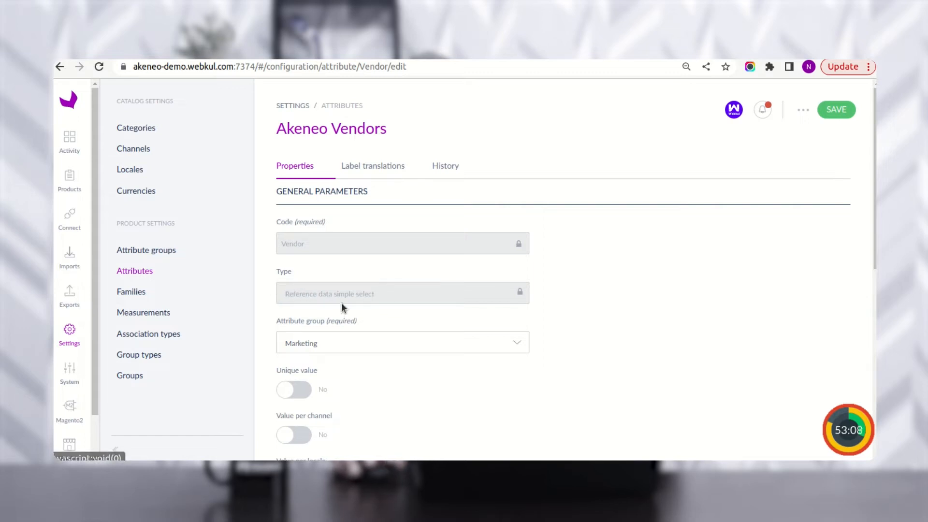
- Review Akeneo Vendors' label translations and its general properties, including the vendor reference data type
scroll(325, 266, "down", 2)
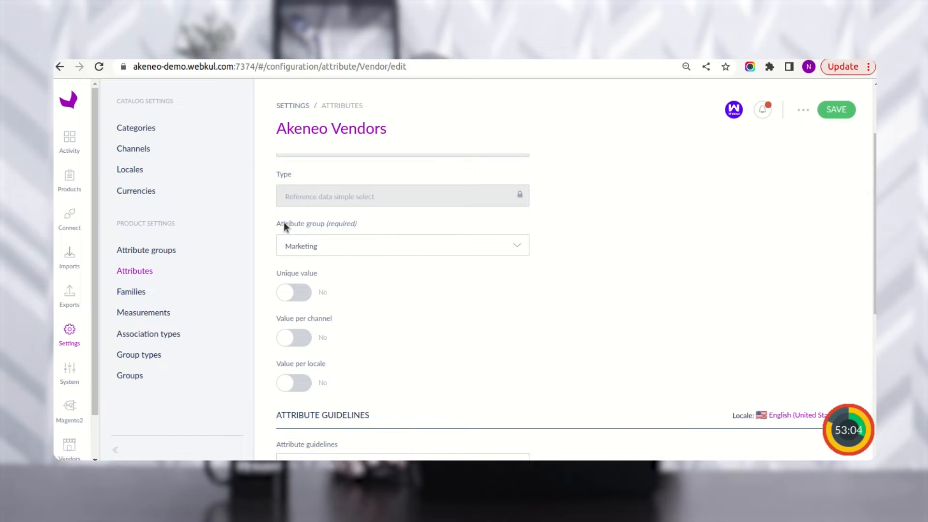
scroll(372, 317, "down", 6)
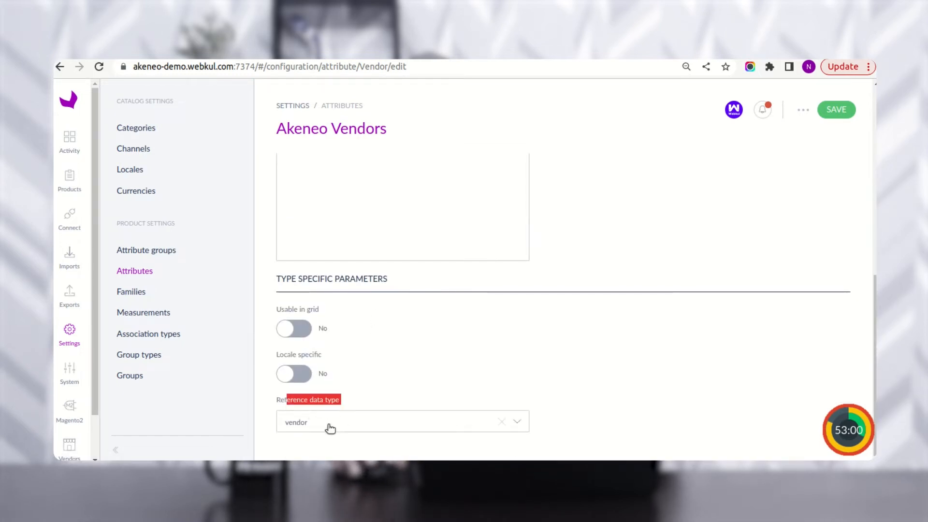
scroll(325, 416, "up", 8)
scroll(324, 411, "up", 1)
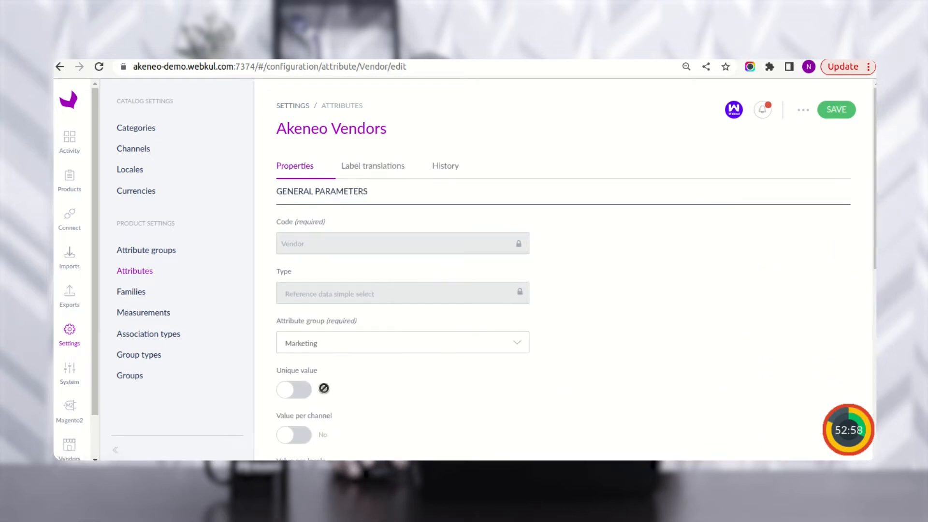
left_click(371, 169)
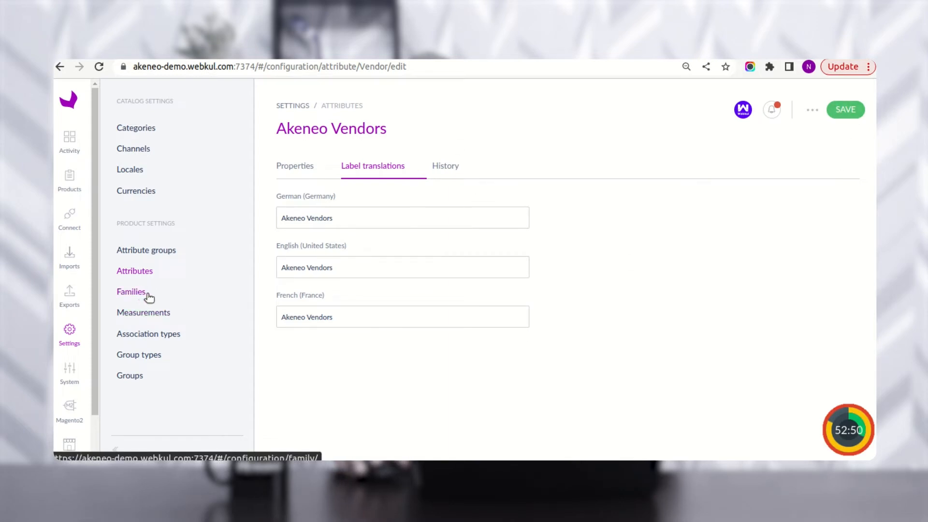
left_click(294, 167)
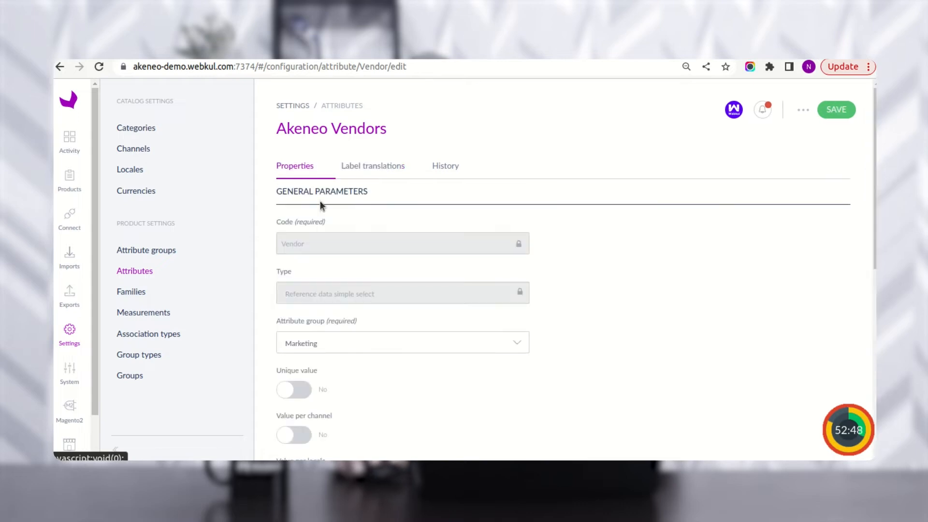
left_click_drag(285, 322, 314, 323)
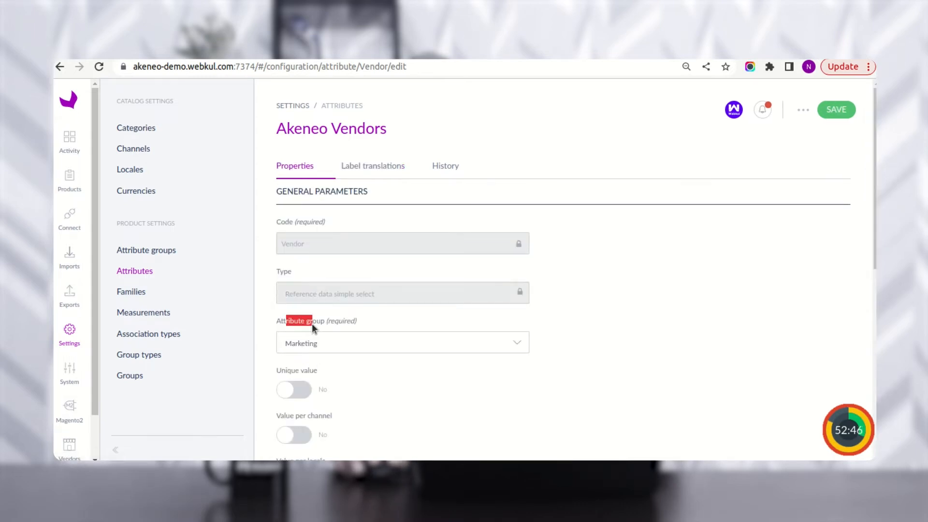
- Open the Accessories family's attributes and collapse then re-expand the Marketing group
left_click(141, 292)
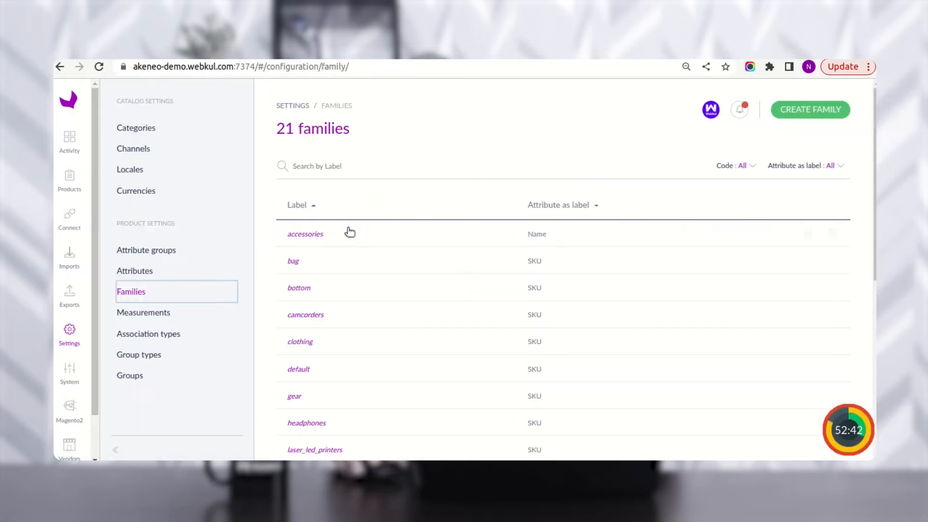
left_click(315, 236)
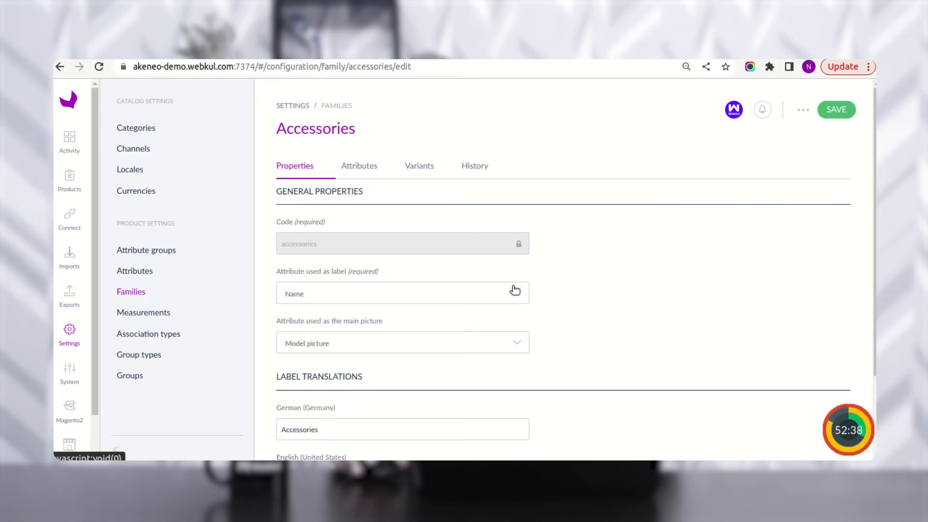
left_click(375, 165)
scroll(412, 360, "down", 5)
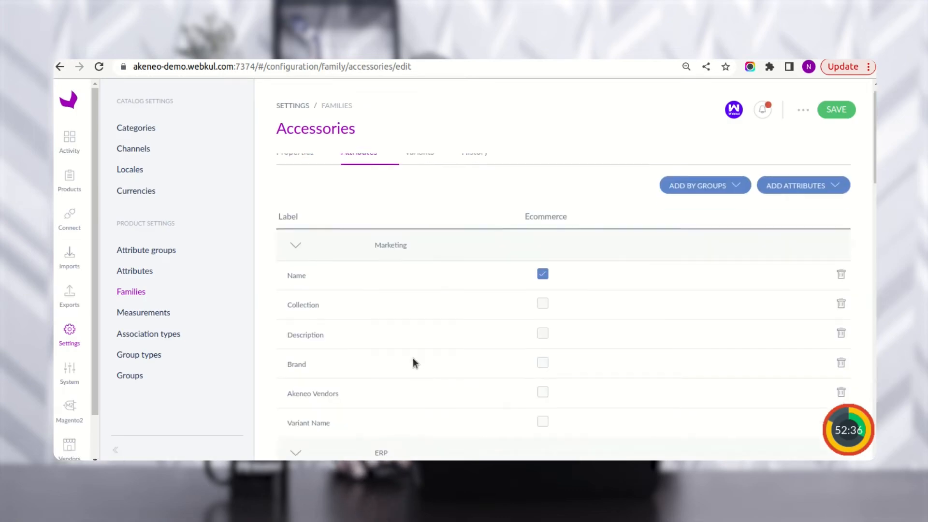
scroll(412, 360, "up", 3)
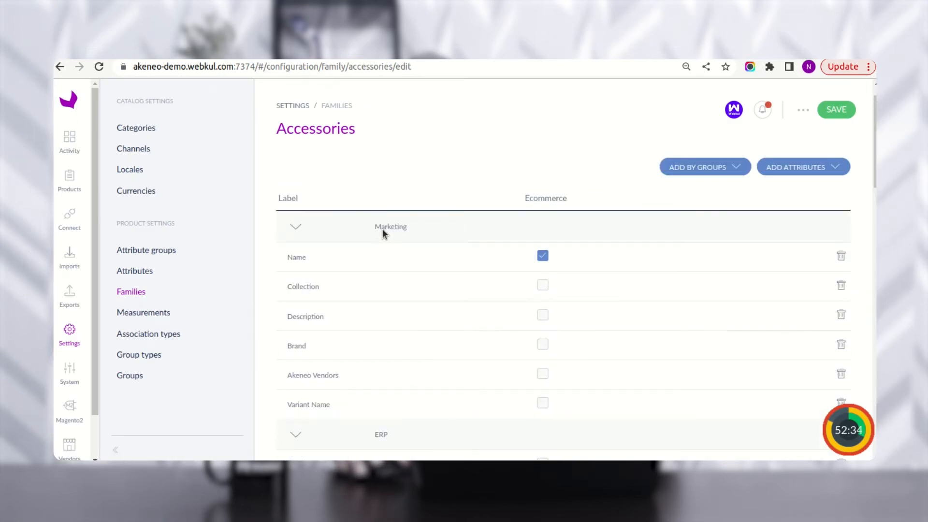
left_click_drag(381, 228, 398, 228)
left_click(398, 228)
left_click_drag(297, 376, 328, 375)
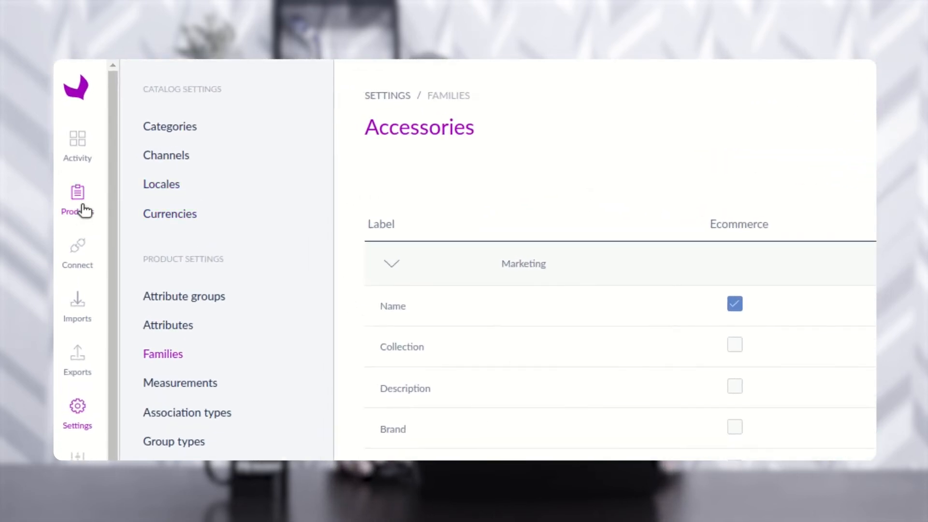
- Open the Sunglasses product, set Akeneo Vendors to Vendor6, and save it
left_click(82, 206)
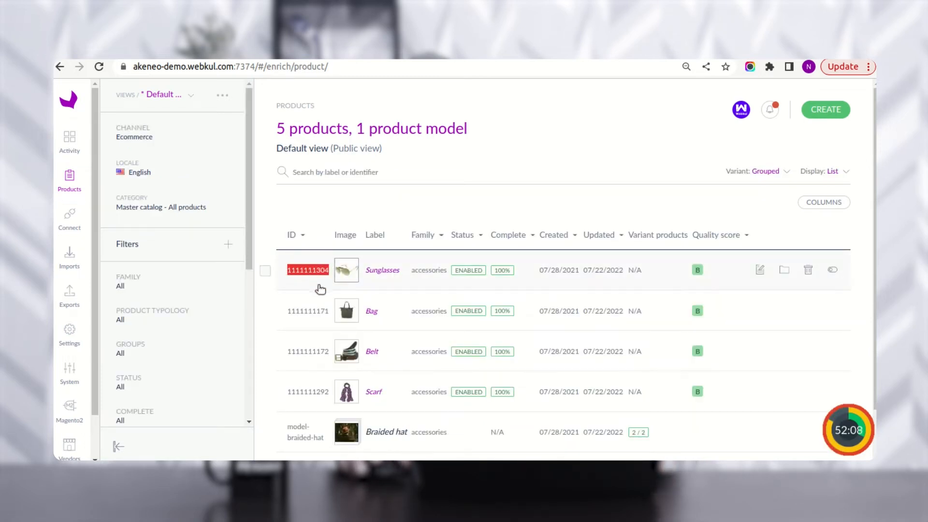
left_click(412, 276)
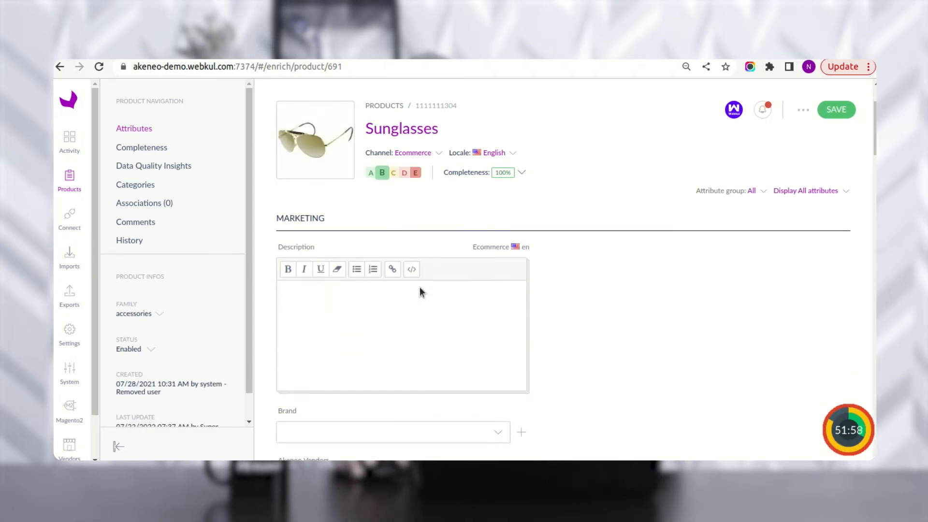
scroll(338, 345, "down", 3)
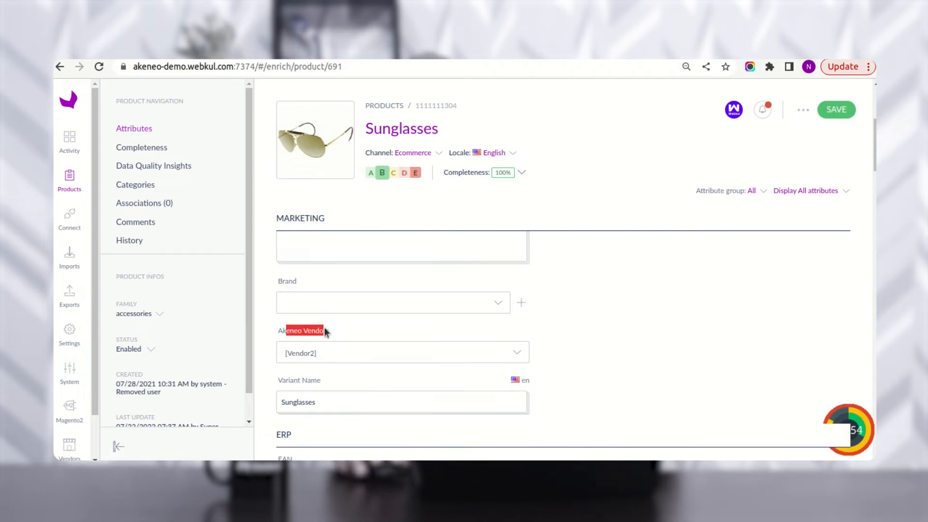
left_click(341, 357)
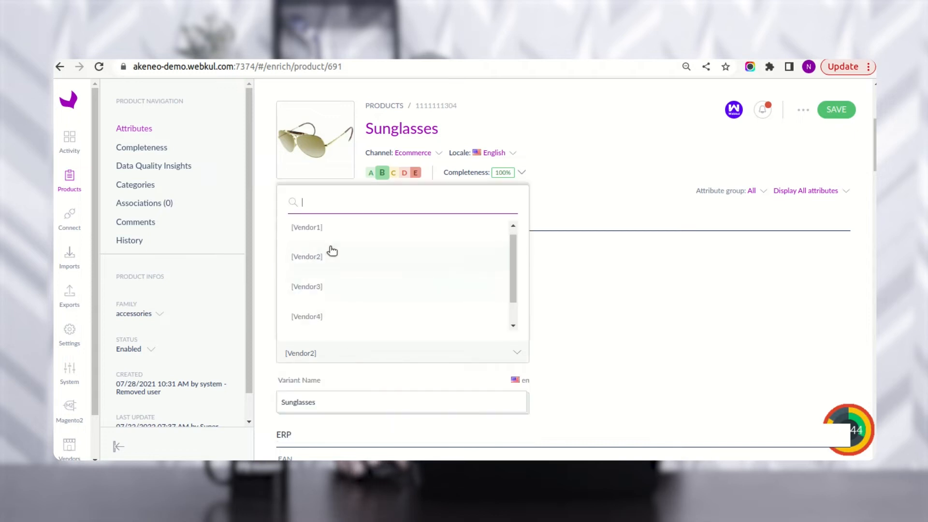
scroll(338, 298, "down", 1)
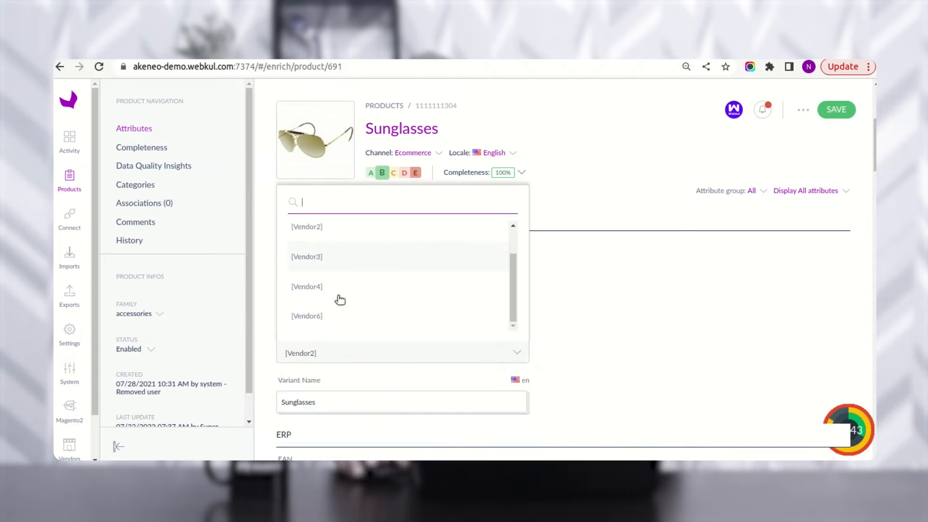
left_click(324, 321)
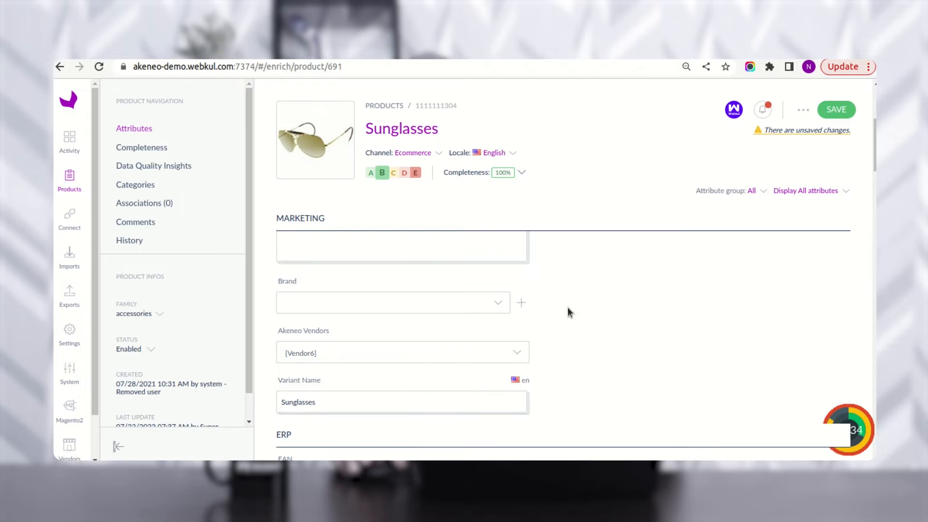
scroll(568, 307, "up", 3)
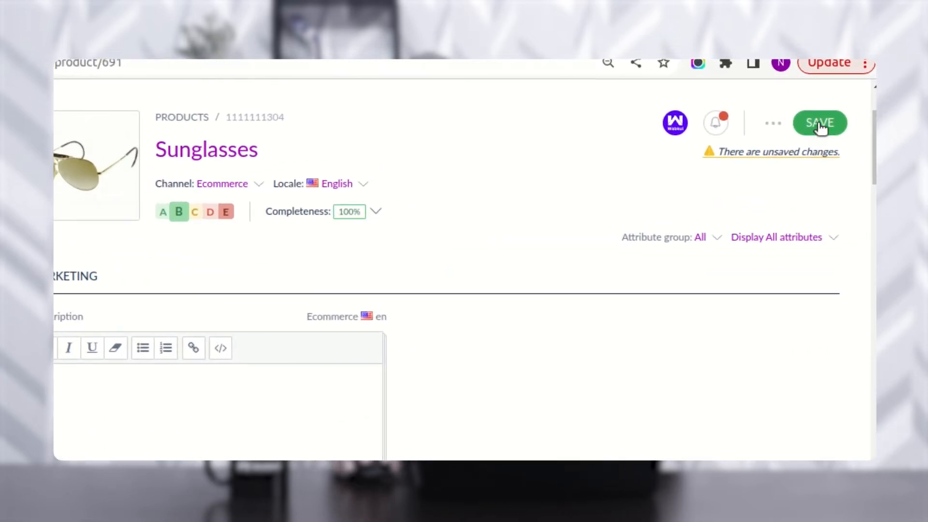
left_click(818, 123)
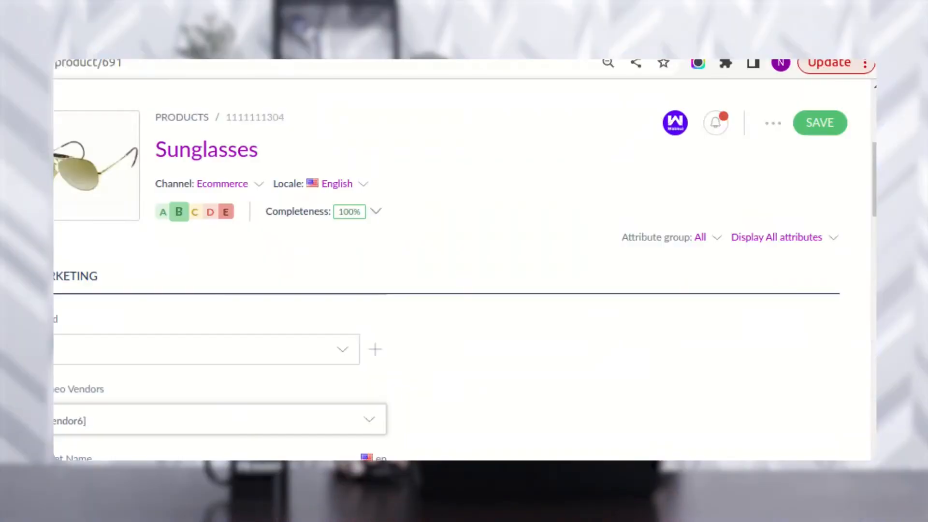
- Open the Akeneo Exports page listing the Webkul Magento2 connector export profiles
left_click(69, 295)
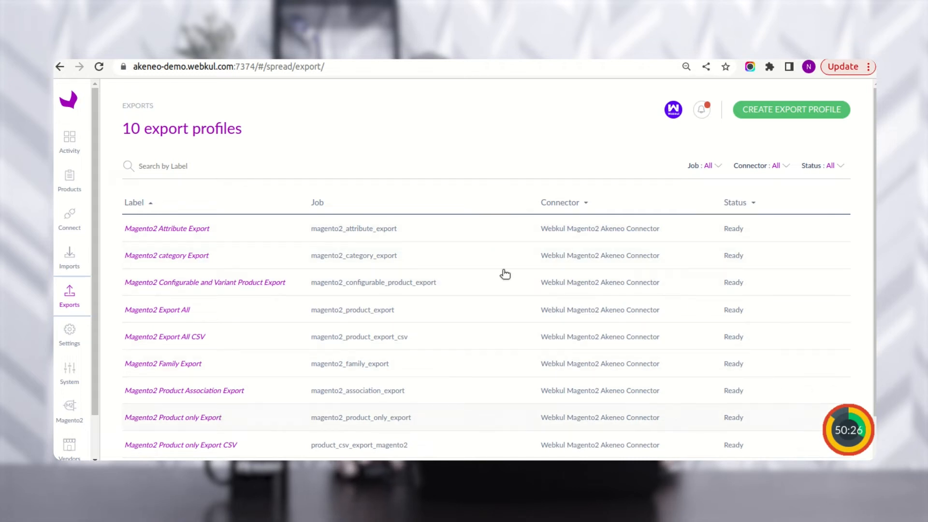
left_click(790, 115)
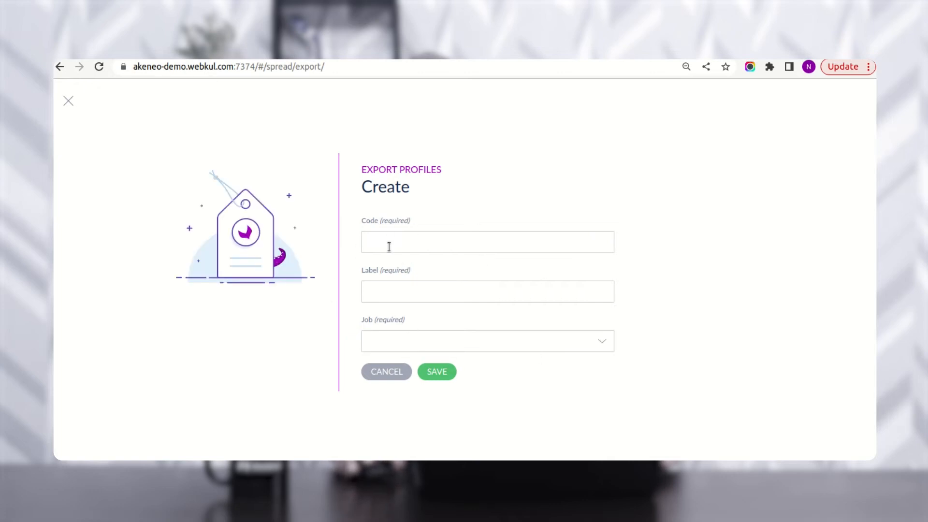
left_click(408, 344)
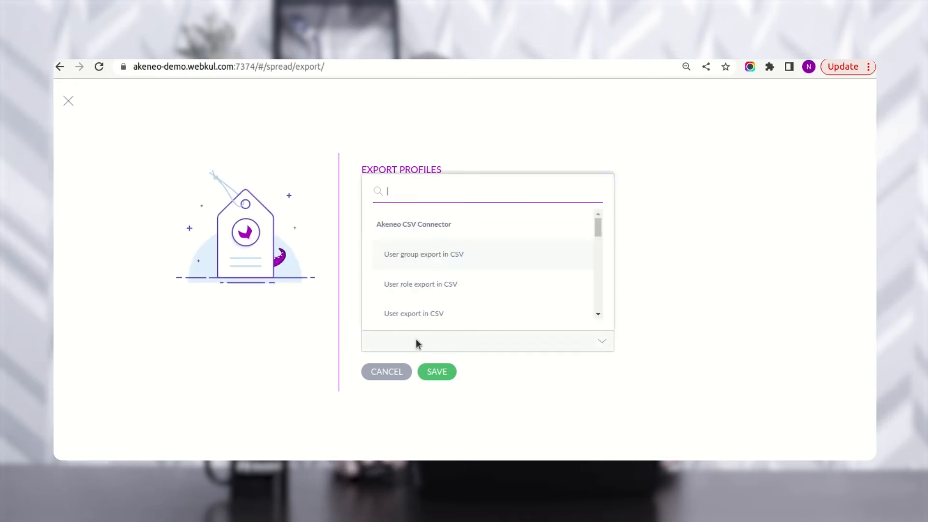
left_click_drag(598, 228, 601, 290)
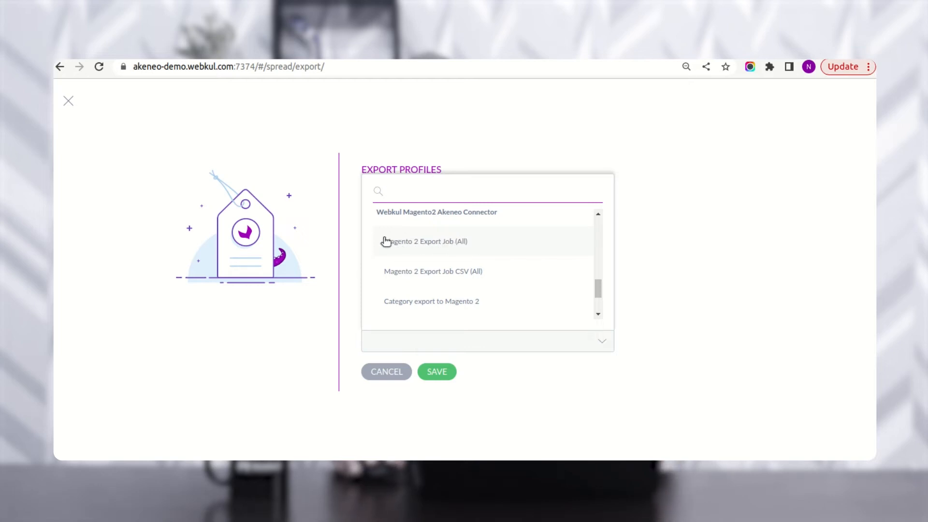
left_click(387, 372)
left_click(387, 372)
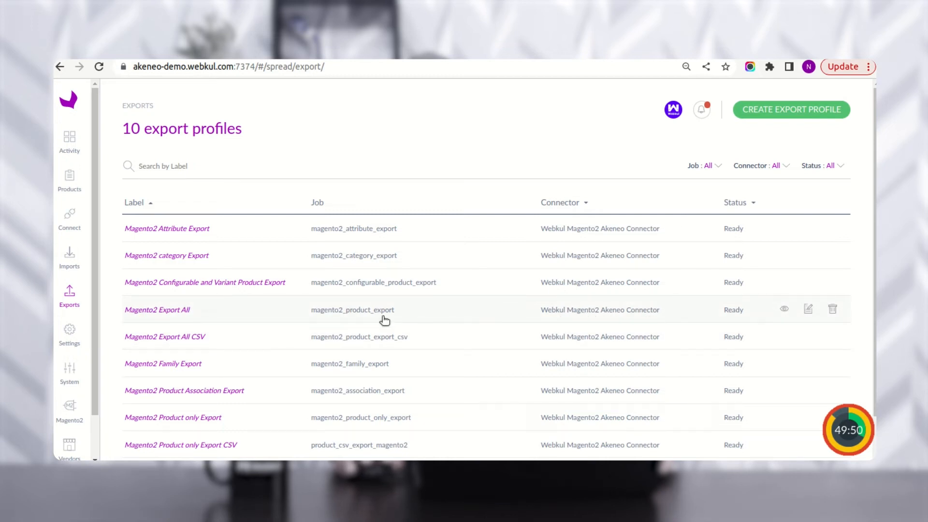
left_click(194, 311)
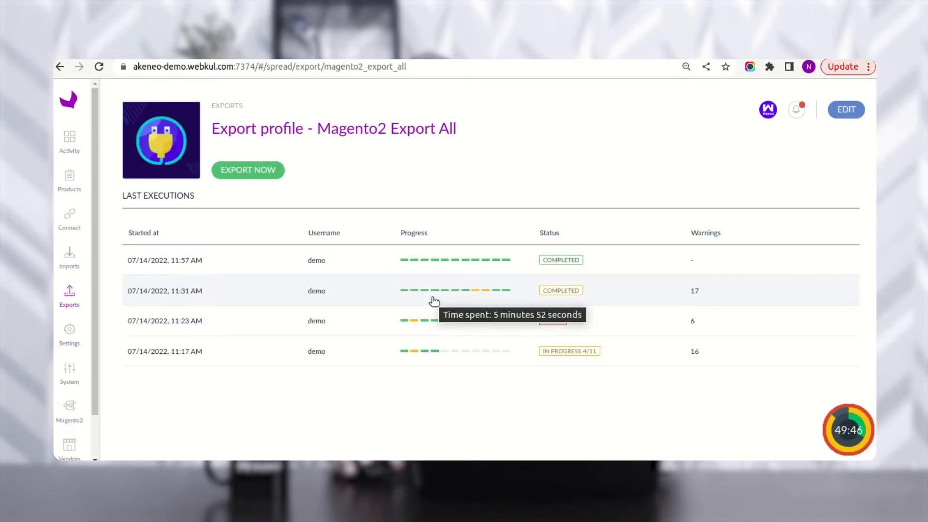
left_click(839, 112)
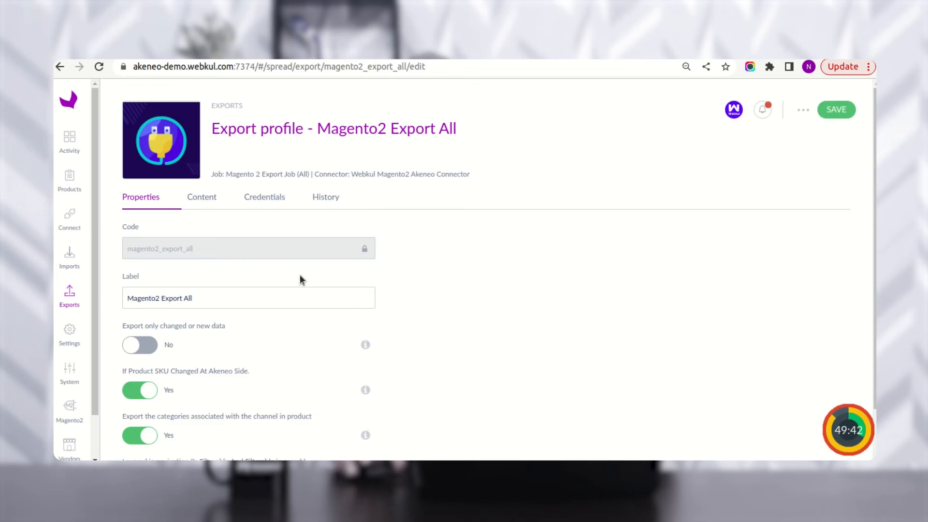
left_click(269, 207)
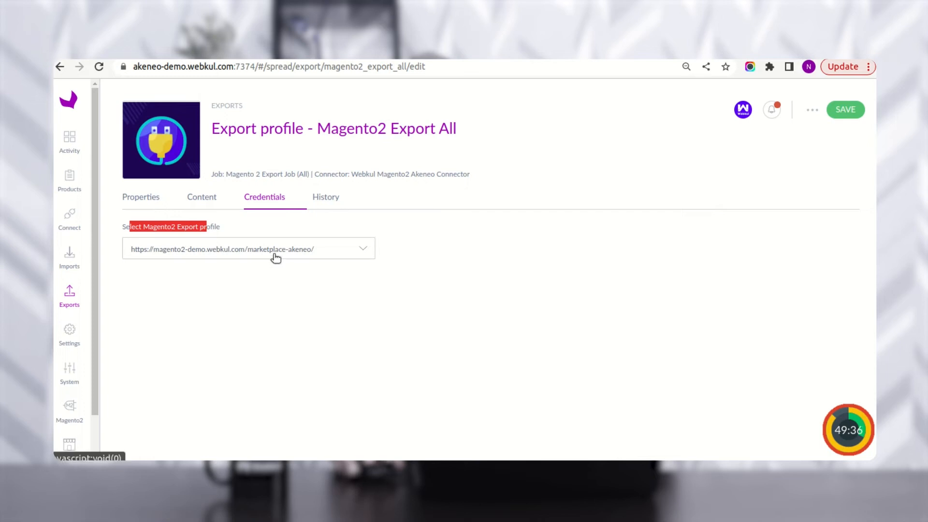
left_click(202, 199)
scroll(265, 339, "down", 3)
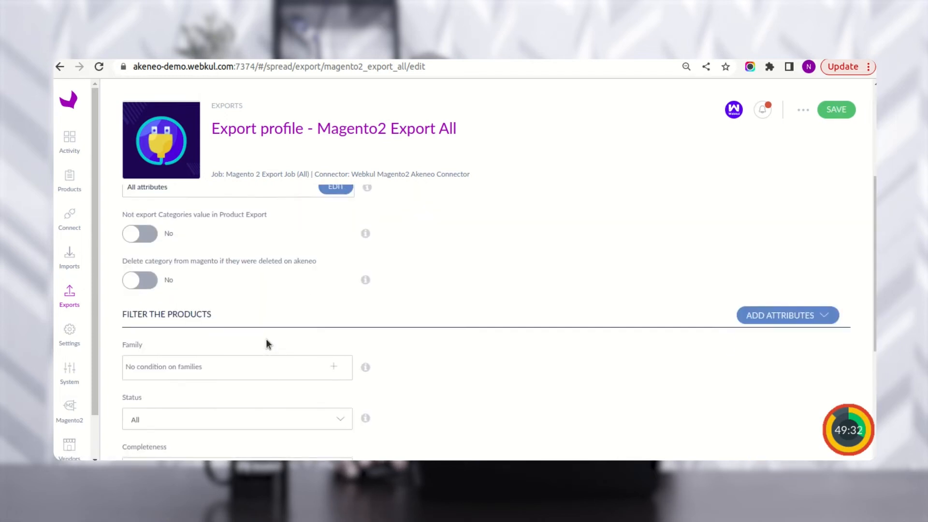
scroll(266, 344, "down", 5)
left_click(202, 395)
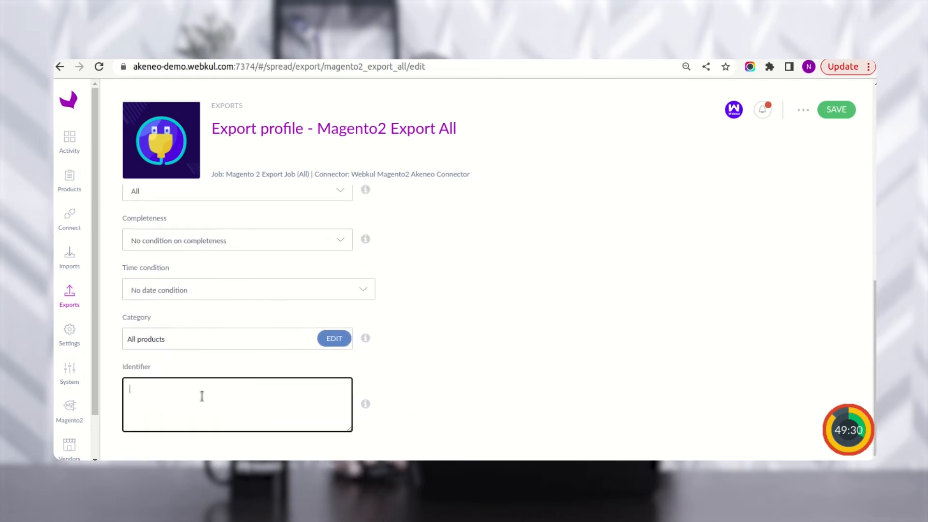
key("ctrl+v")
left_click(455, 354)
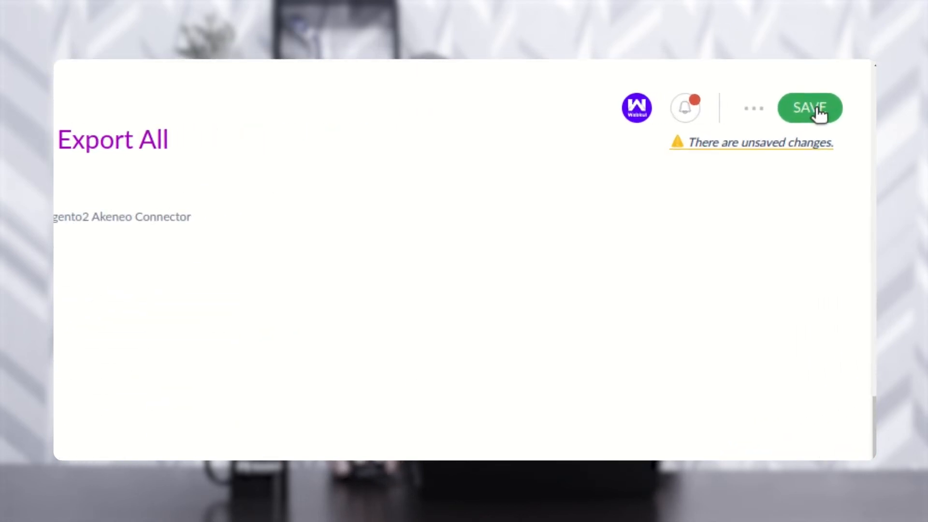
left_click(817, 109)
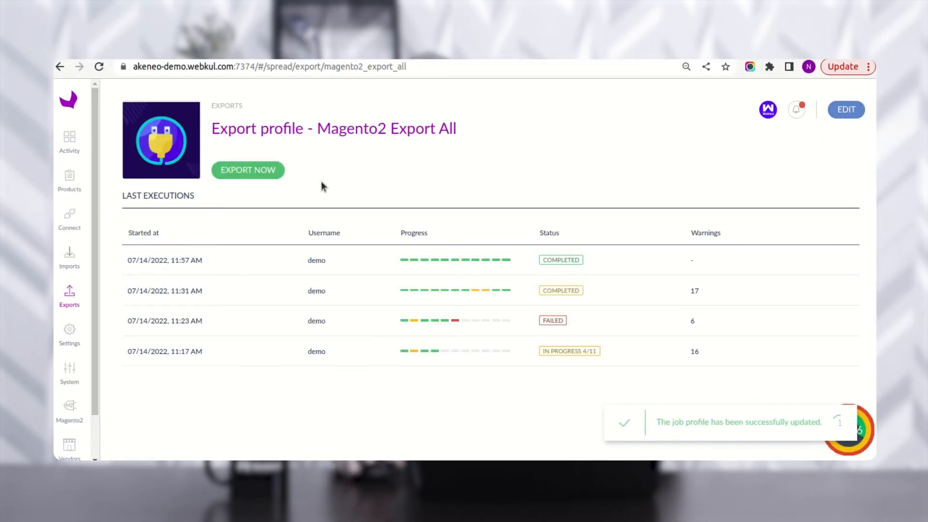
- Launch Magento2 Export All with Export Now and follow its steps in the Process Tracker
left_click(255, 172)
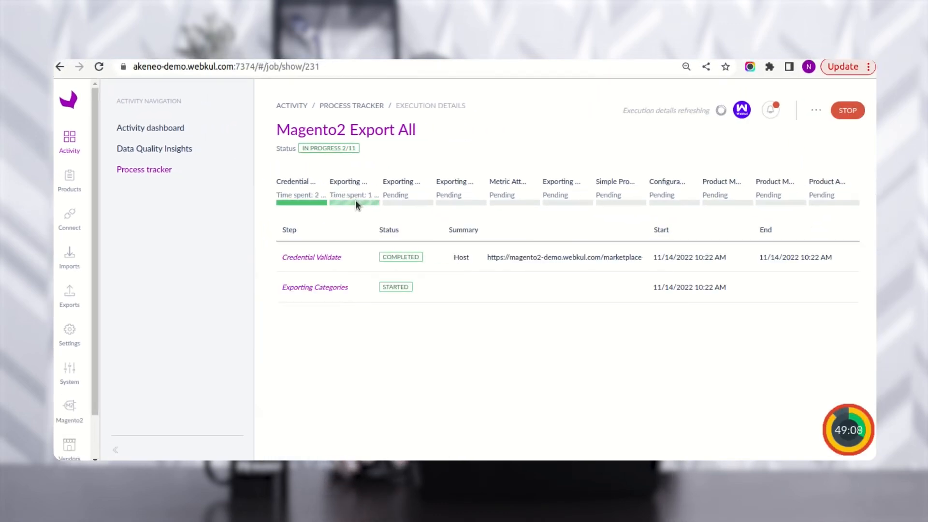
left_click_drag(289, 130, 405, 127)
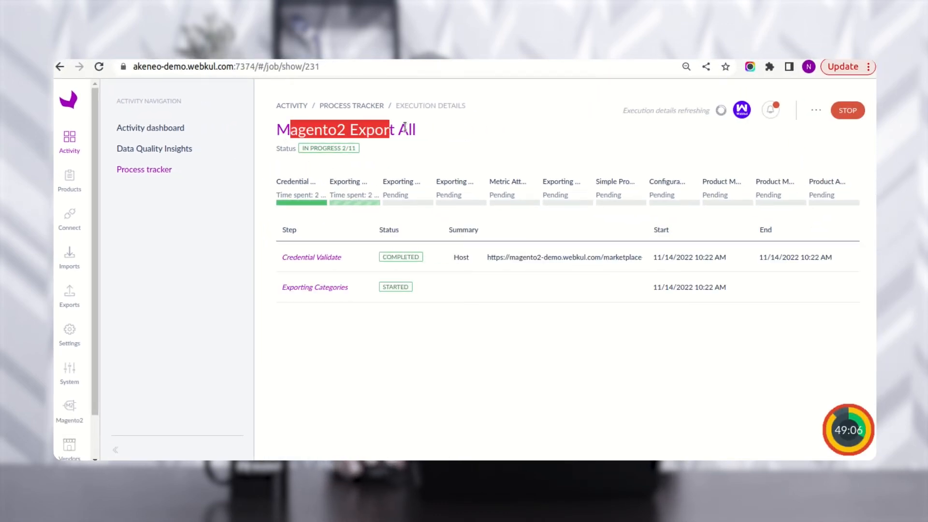
left_click(424, 131)
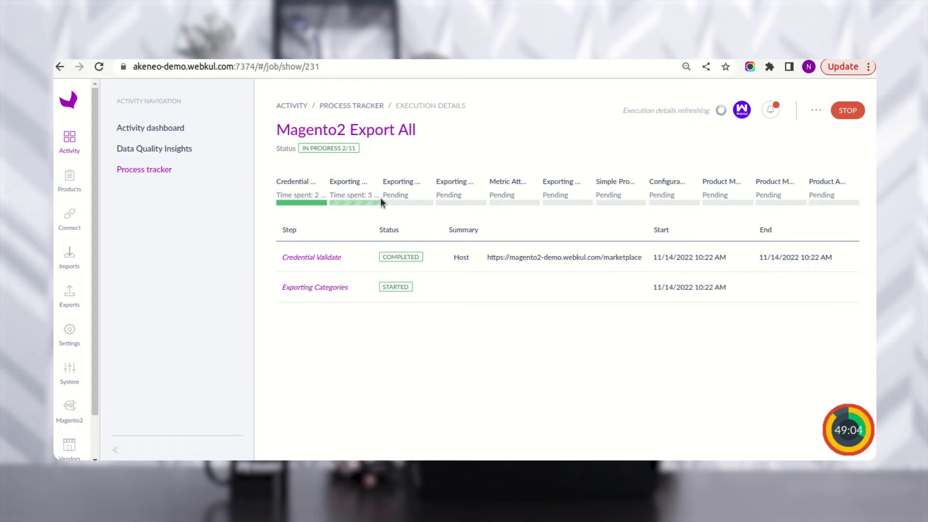
left_click_drag(289, 257, 343, 261)
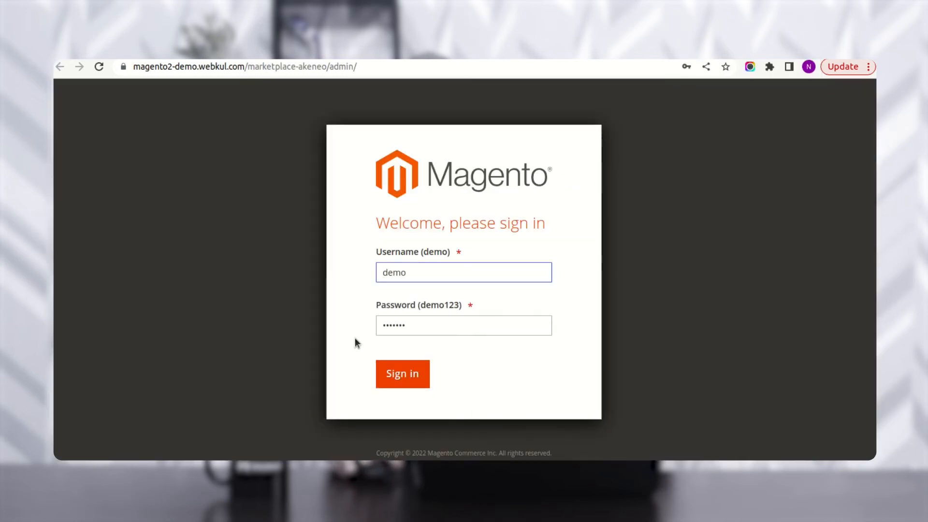
- Sign in to Magento admin, dismiss the password warning and message popup, then expand Marketplace Management
left_click(401, 375)
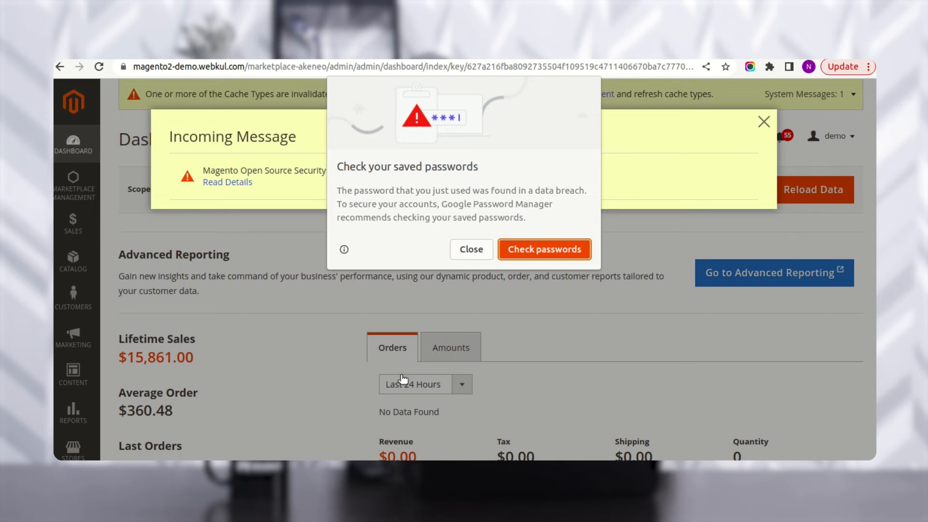
left_click(471, 250)
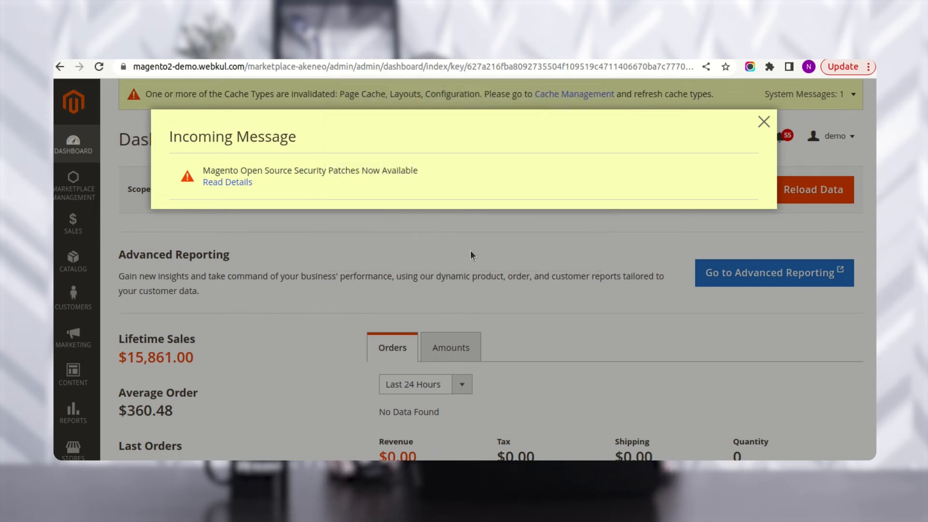
left_click(762, 124)
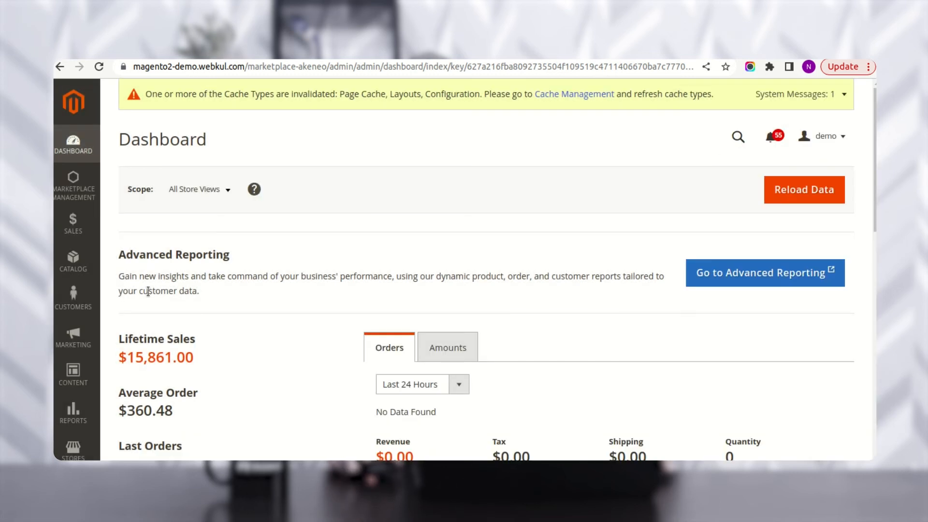
left_click(82, 201)
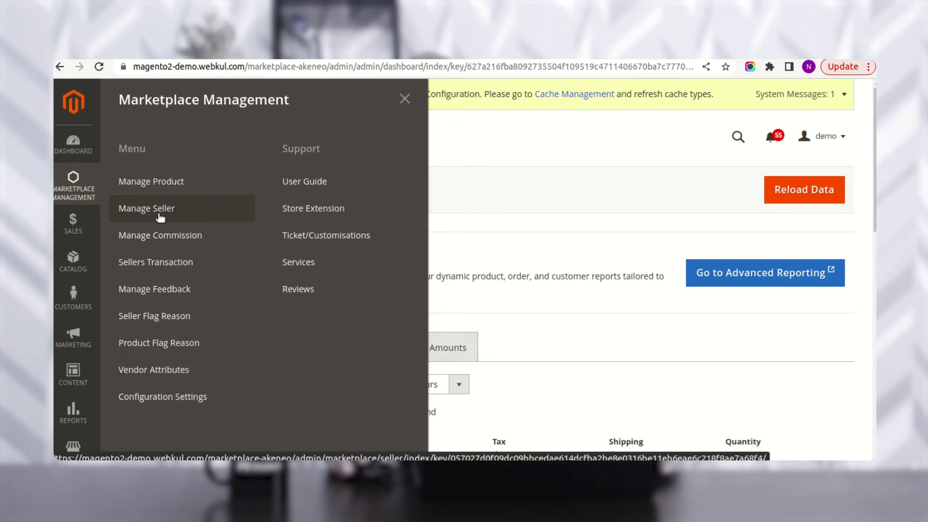
- Review the Manage Seller list, then open Catalog > Products showing Sunglasses2112 among 2113 records
left_click(160, 218)
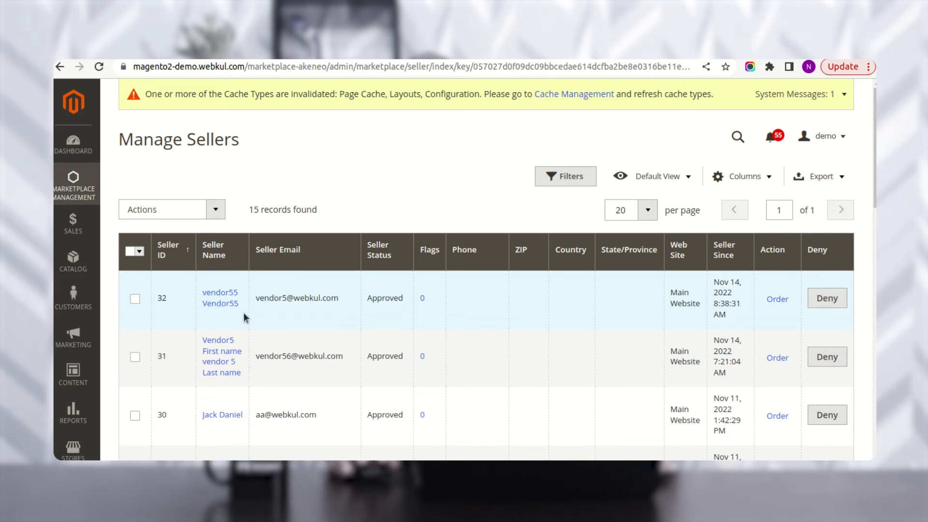
left_click(73, 261)
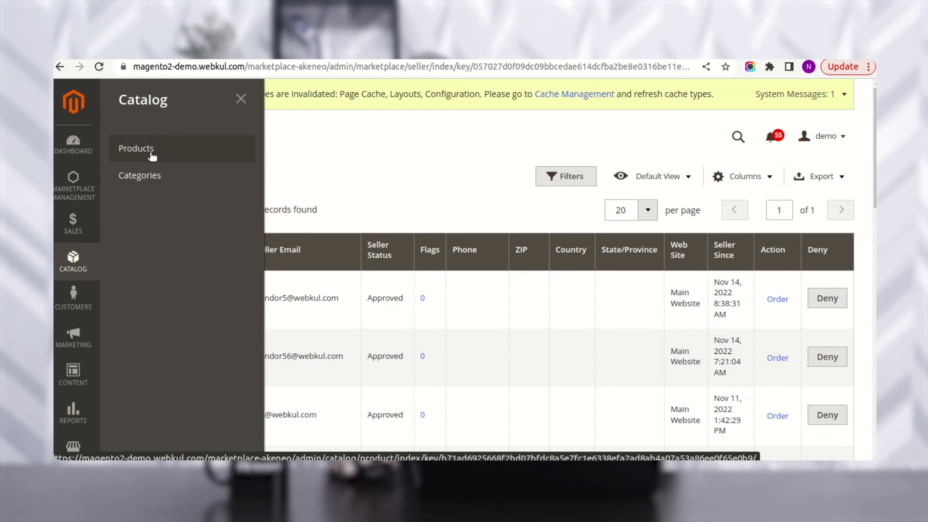
left_click(151, 153)
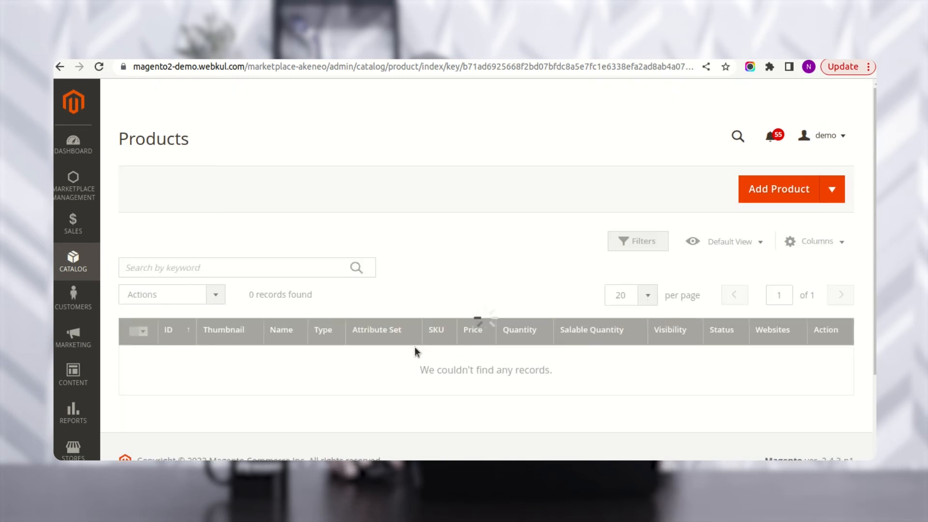
scroll(417, 382, "down", 1)
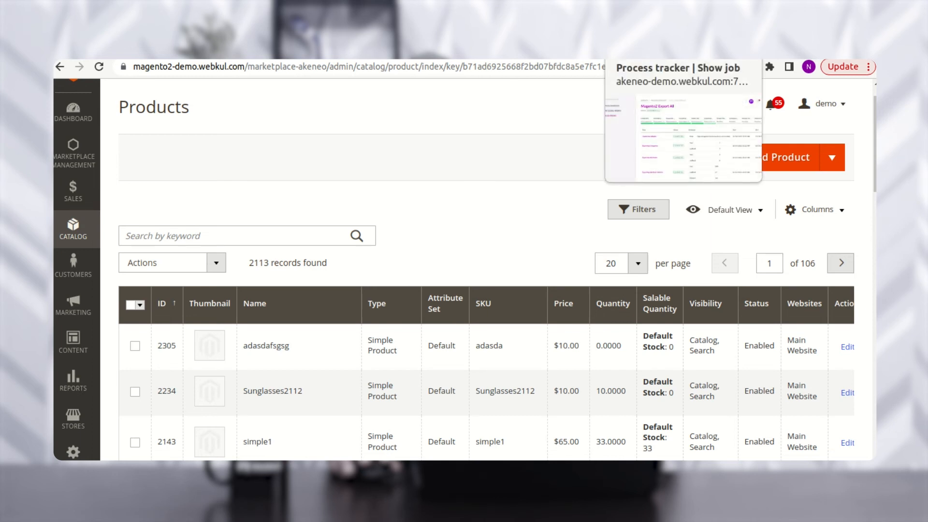
- Confirm in the Akeneo tracker that Exporting Products & Product Variants completed, then return to Magento
left_click(648, 52)
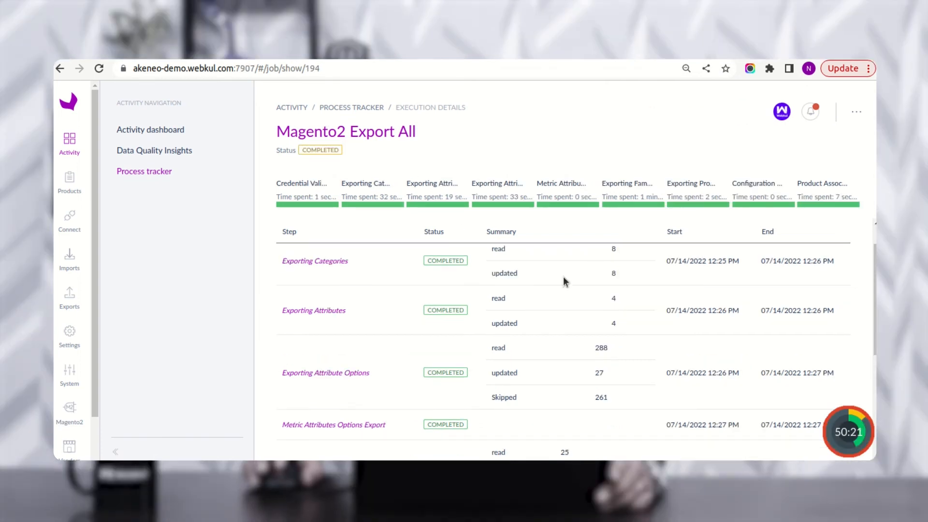
scroll(553, 260, "up", 1)
scroll(551, 259, "down", 2)
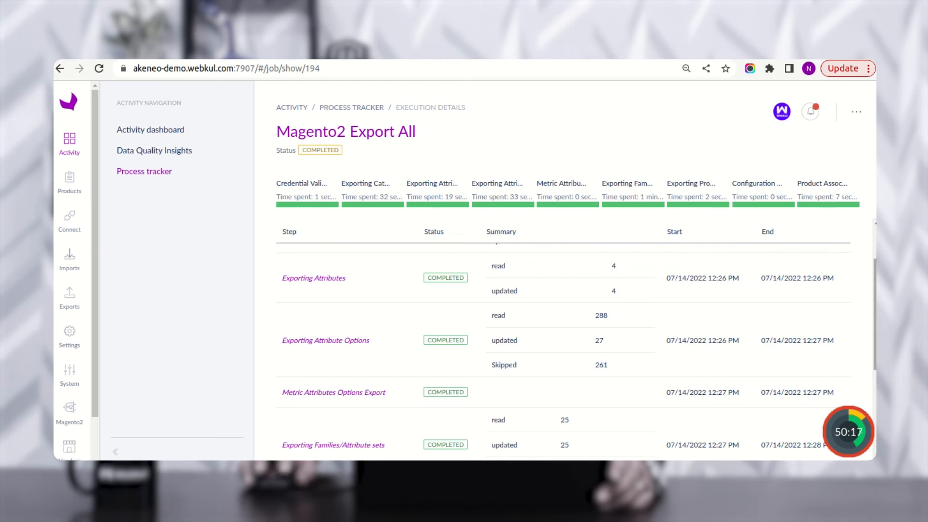
scroll(562, 348, "down", 1)
scroll(562, 348, "down", 2)
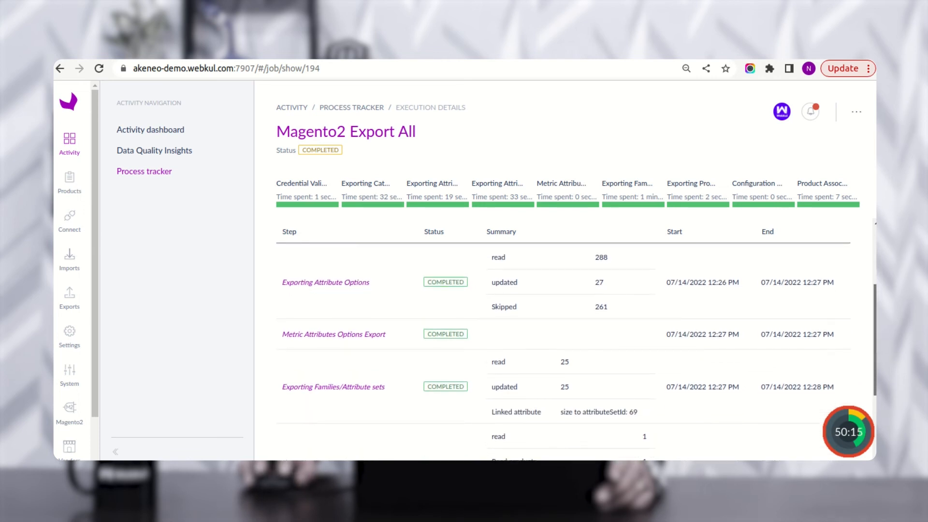
scroll(307, 349, "down", 6)
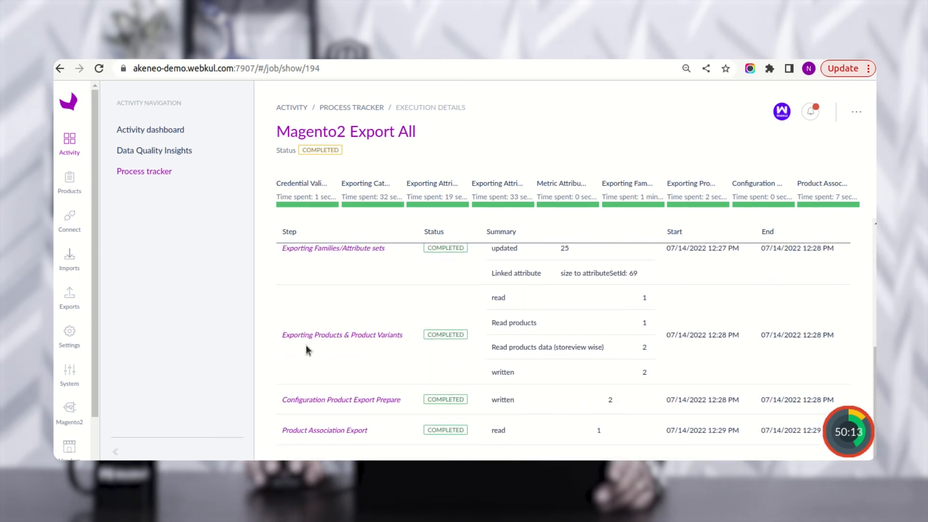
left_click_drag(297, 335, 369, 335)
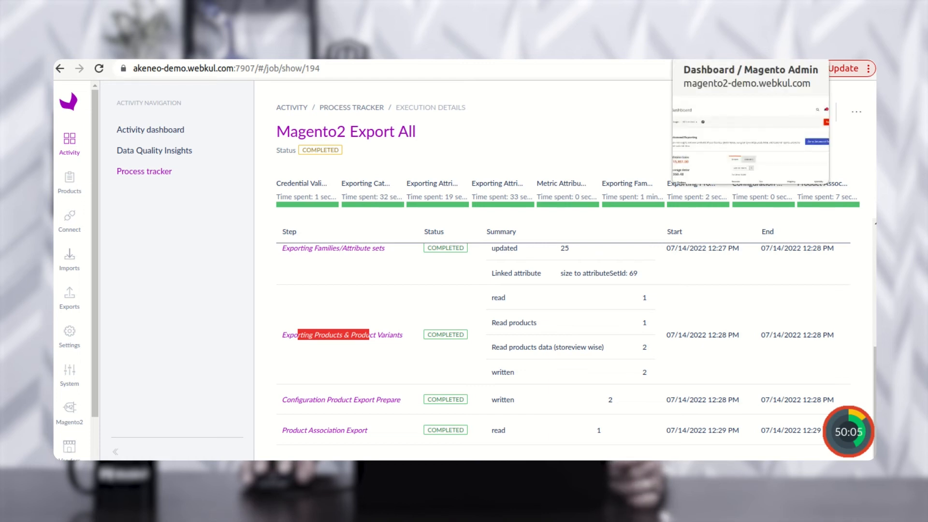
left_click(683, 61)
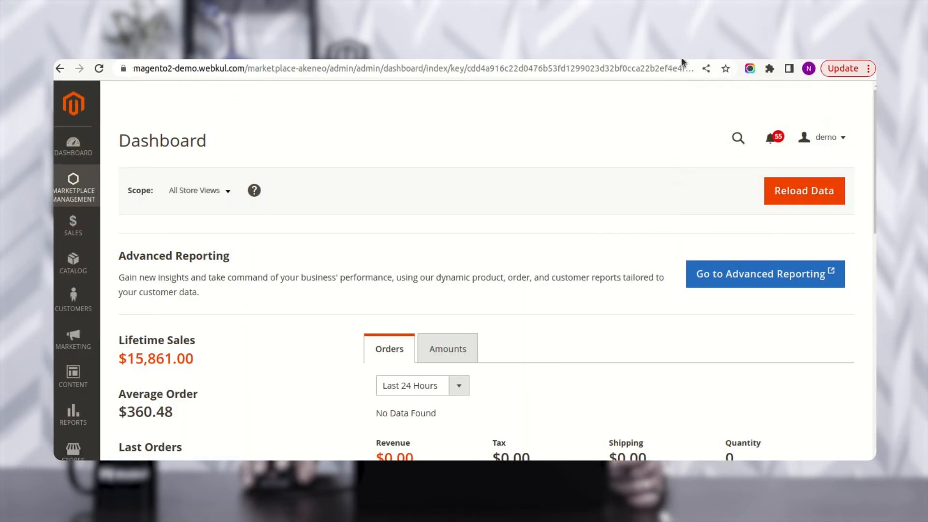
- Open Marketplace Management > Manage Seller and confirm Vendor6 appears, Approved, among 16 sellers
left_click(85, 186)
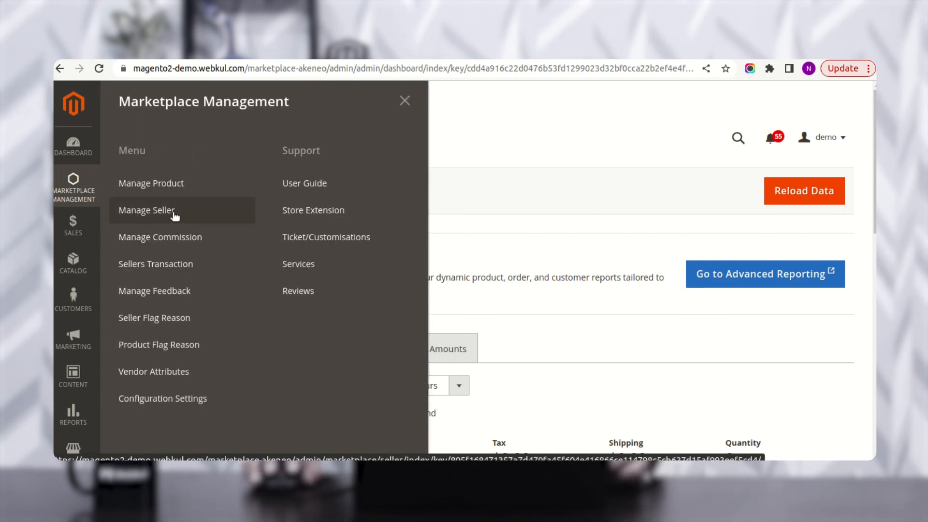
left_click(175, 216)
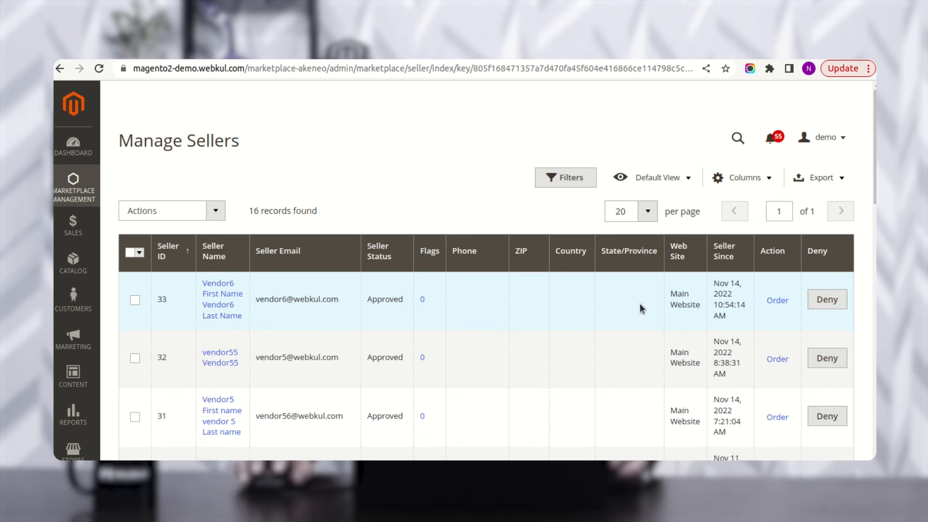
left_click(77, 185)
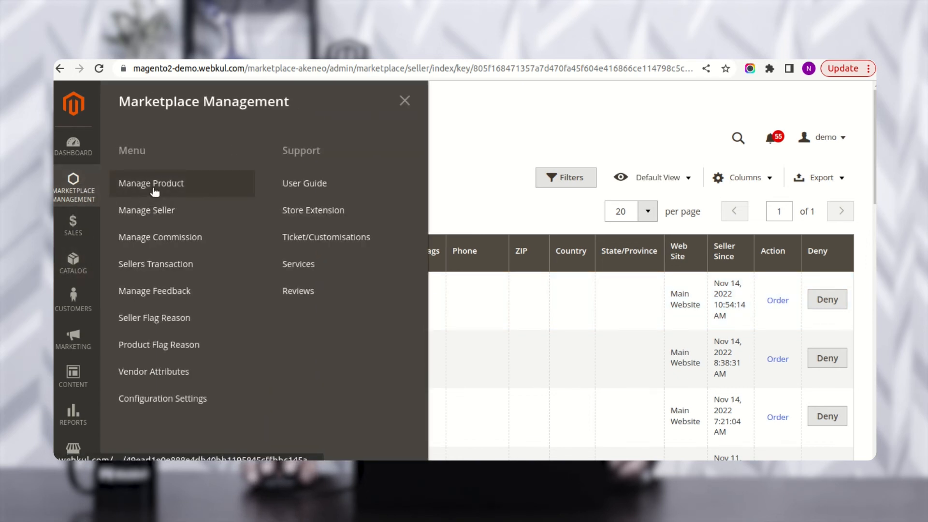
- Check Manage Product lists Sunglasses under Vendor6, then open Catalog > Products
left_click(172, 187)
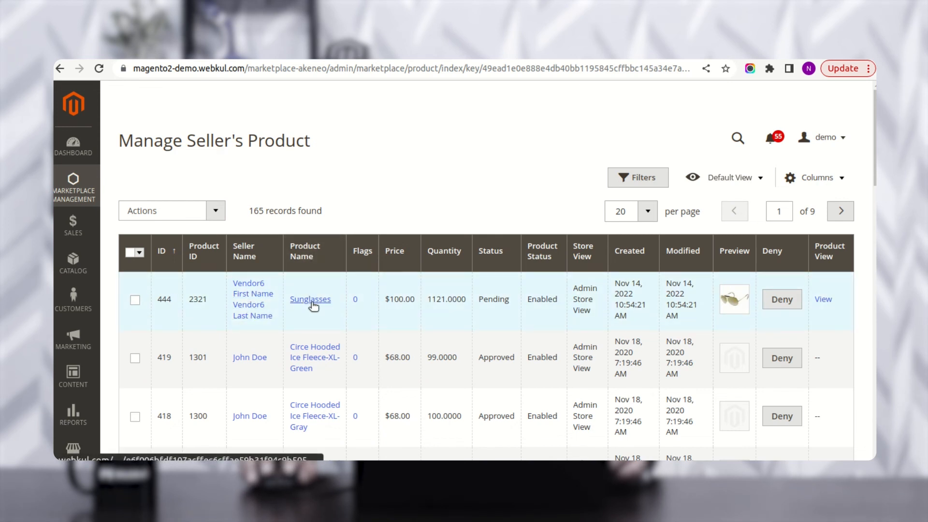
left_click(75, 275)
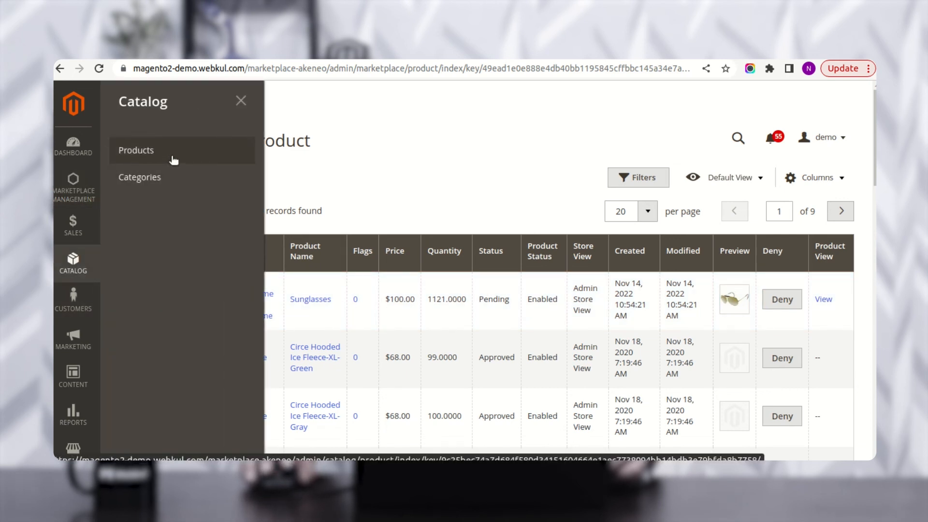
left_click(174, 160)
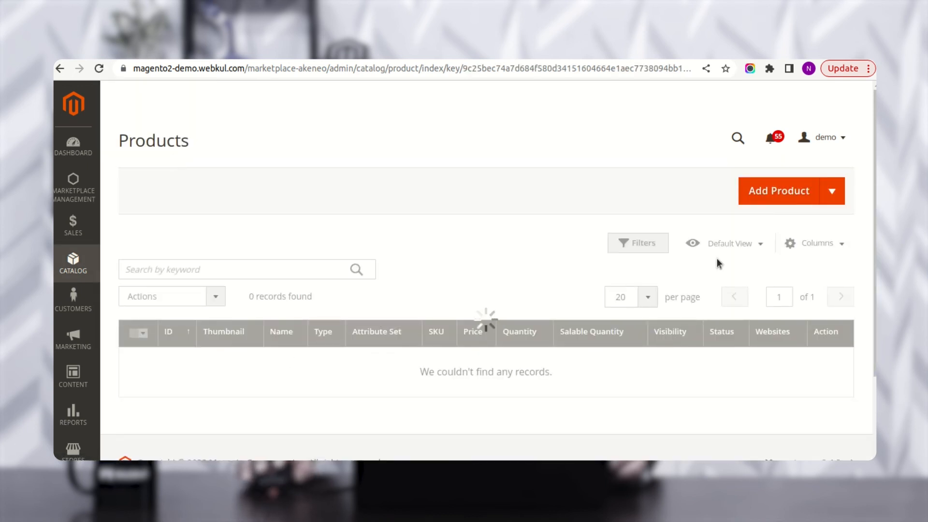
scroll(509, 302, "down", 3)
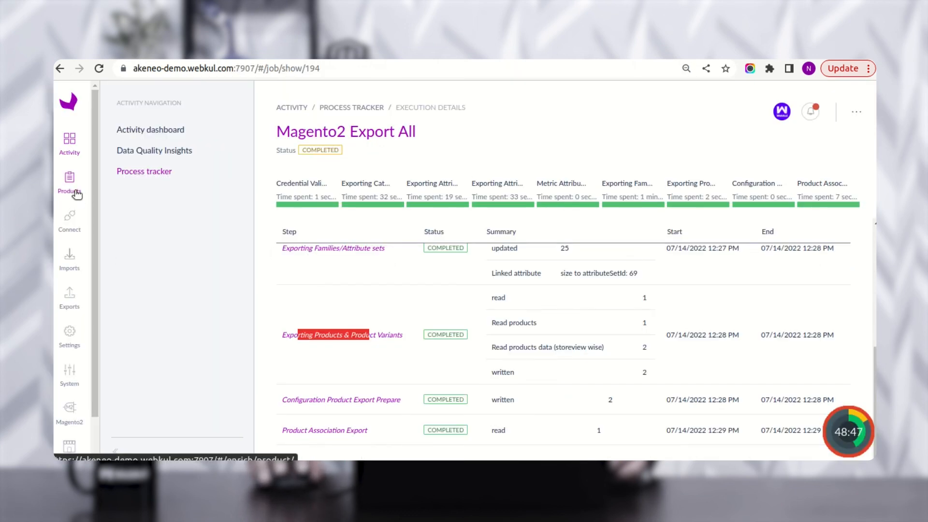
- Go to the Akeneo product grid from the Products sidebar entry
left_click(76, 193)
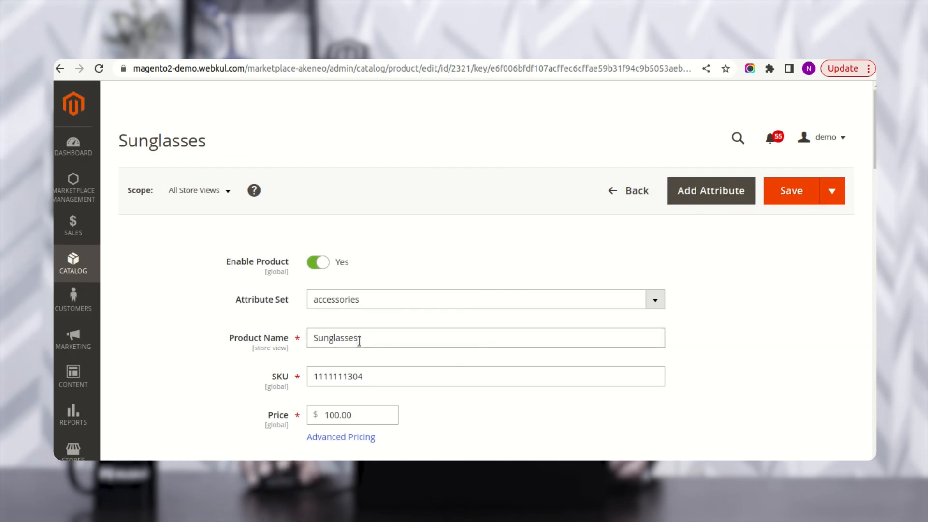
left_click_drag(381, 376, 303, 376)
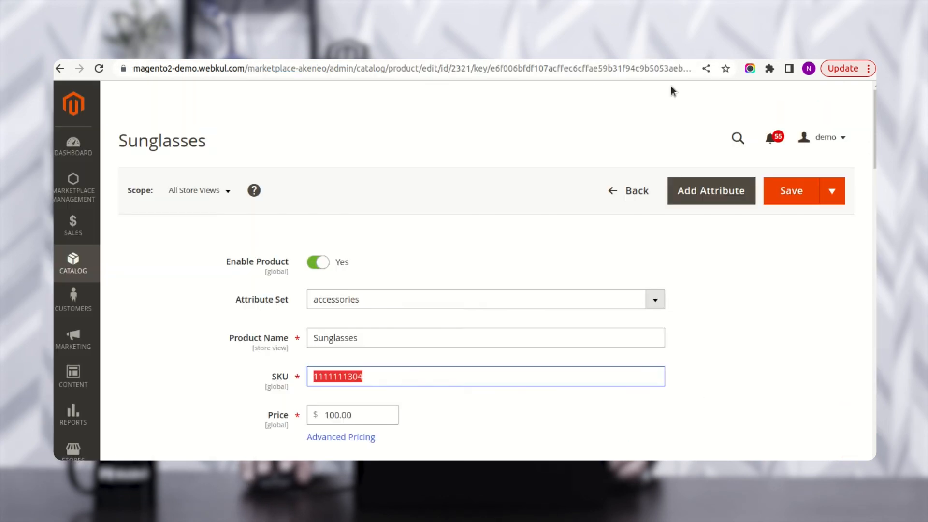
scroll(455, 430, "down", 6)
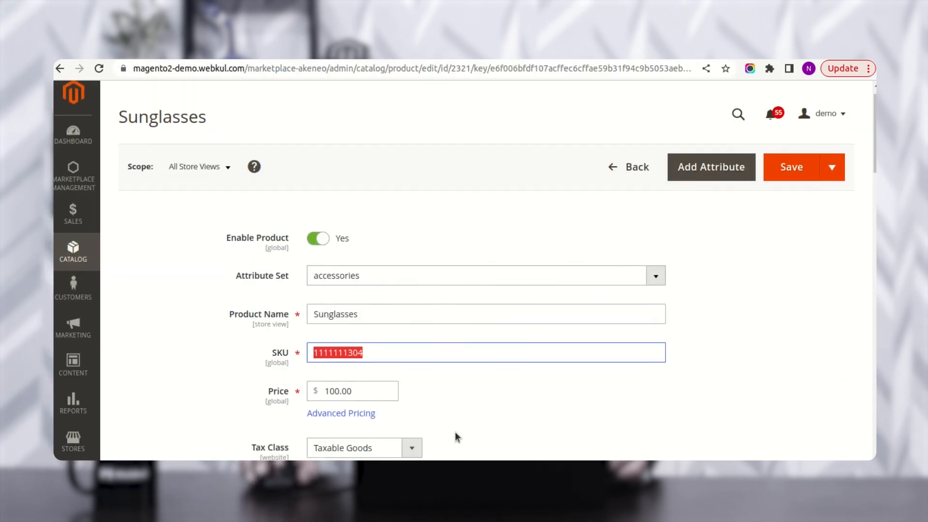
scroll(454, 424, "down", 7)
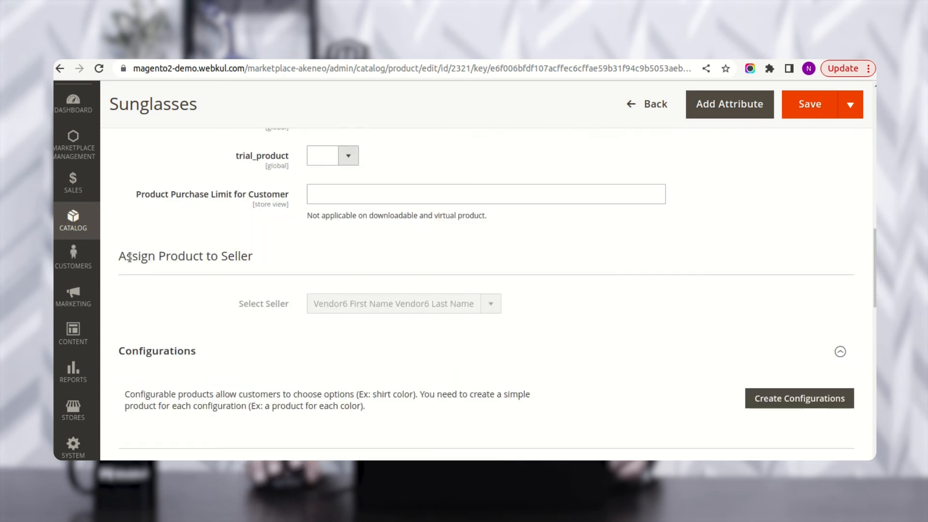
left_click_drag(144, 259, 235, 260)
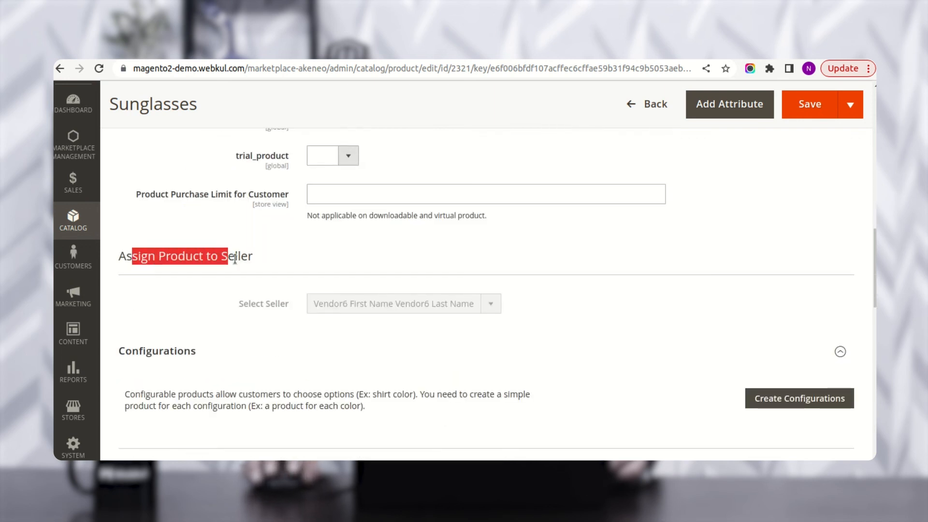
left_click(265, 260)
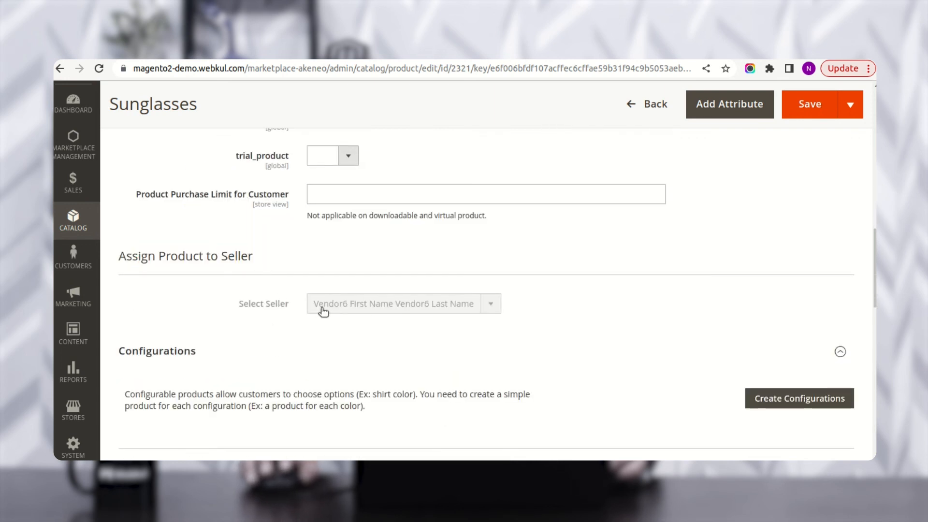